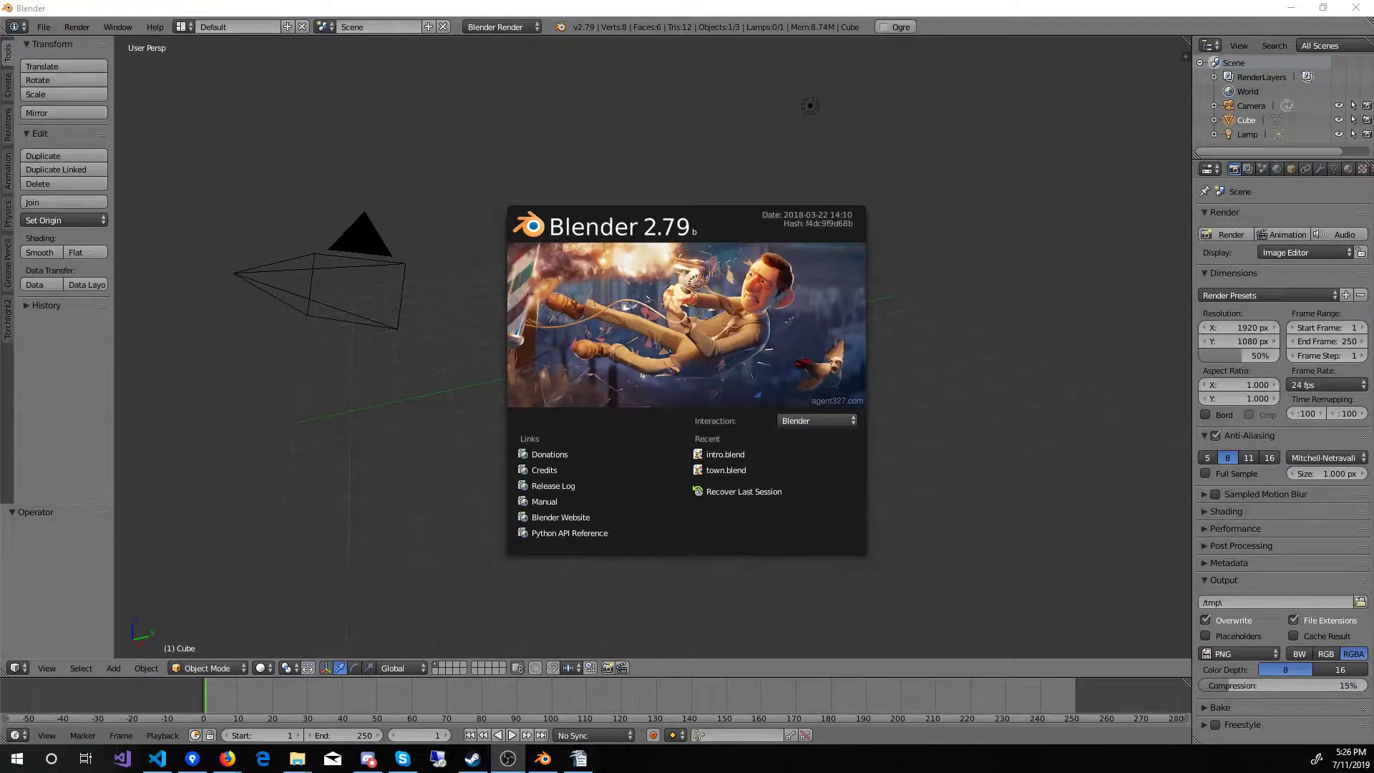
Dismiss the splash screen, then delete the default cube and the lamp
click(391, 433)
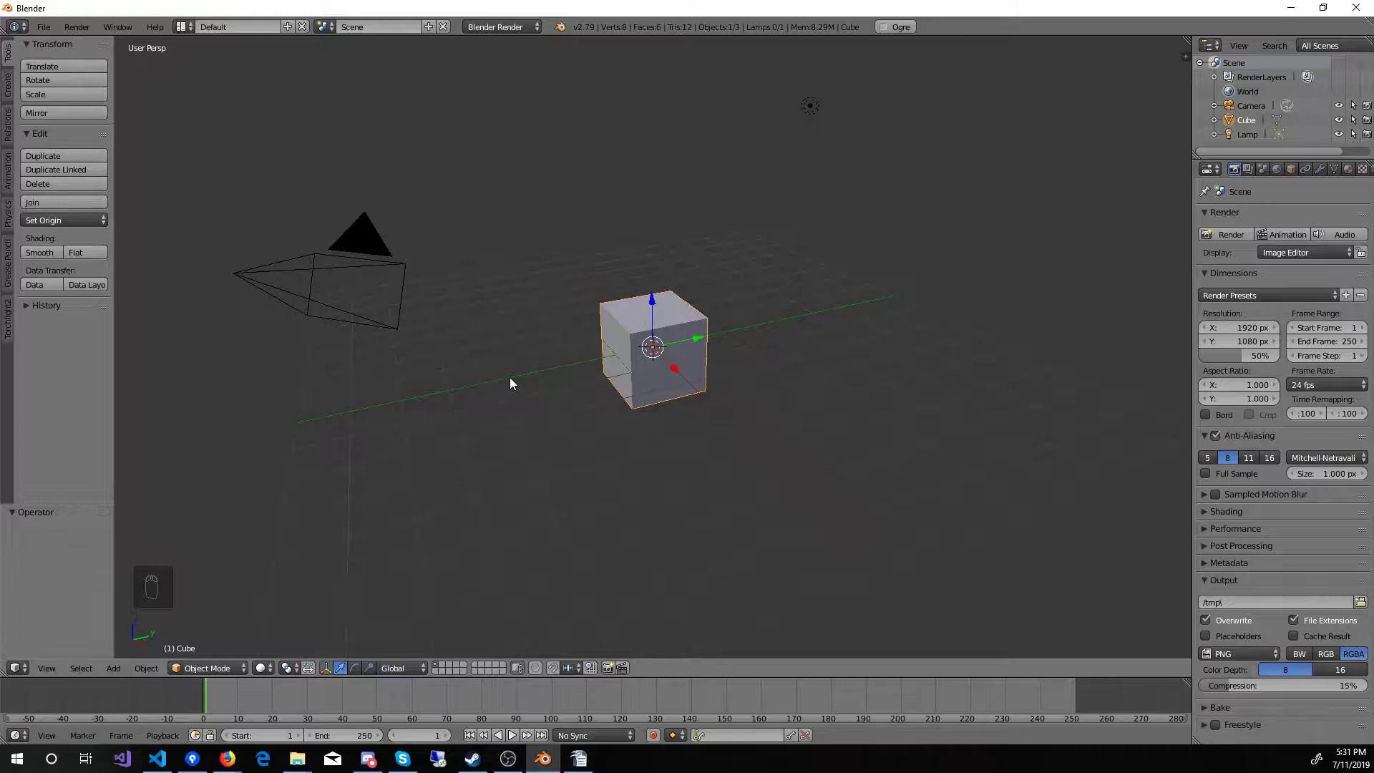
key(x)
click(498, 383)
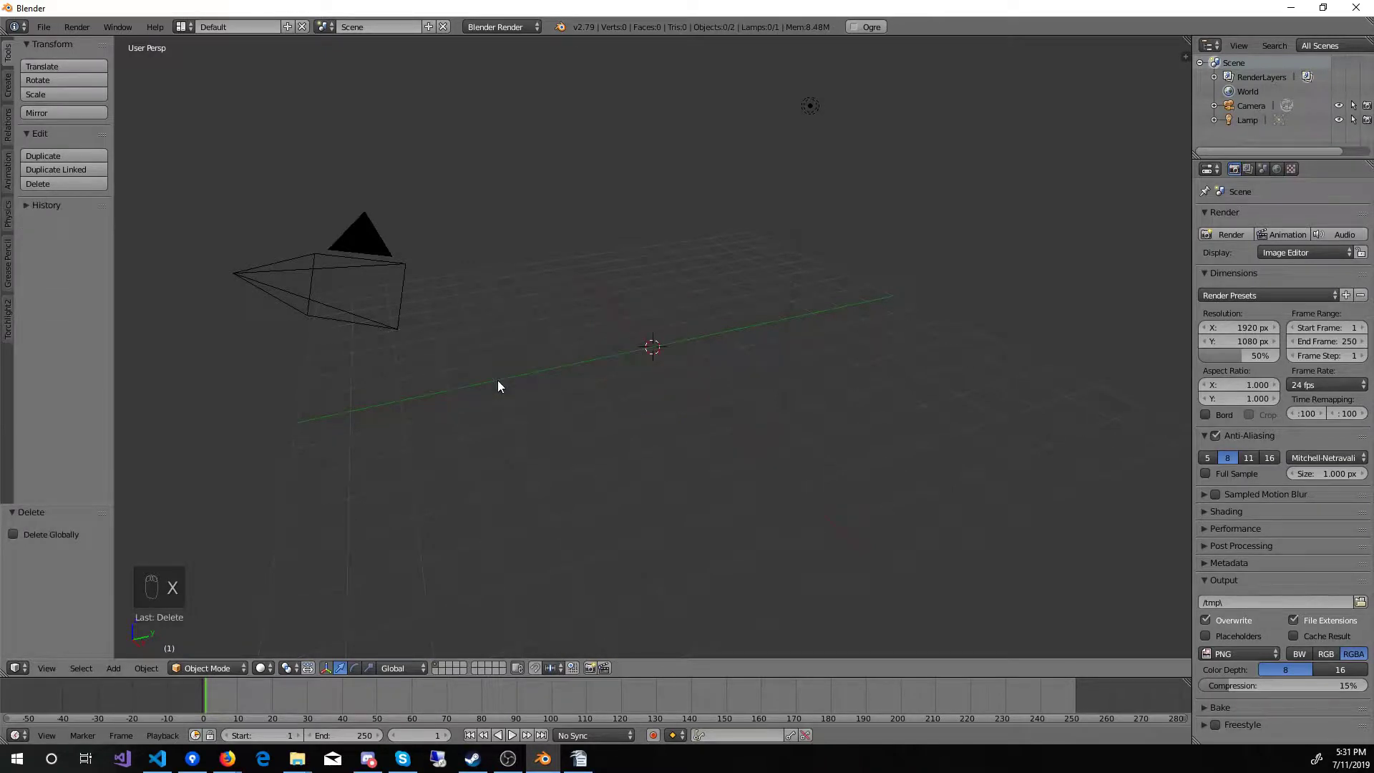
right_click(812, 106)
key(x)
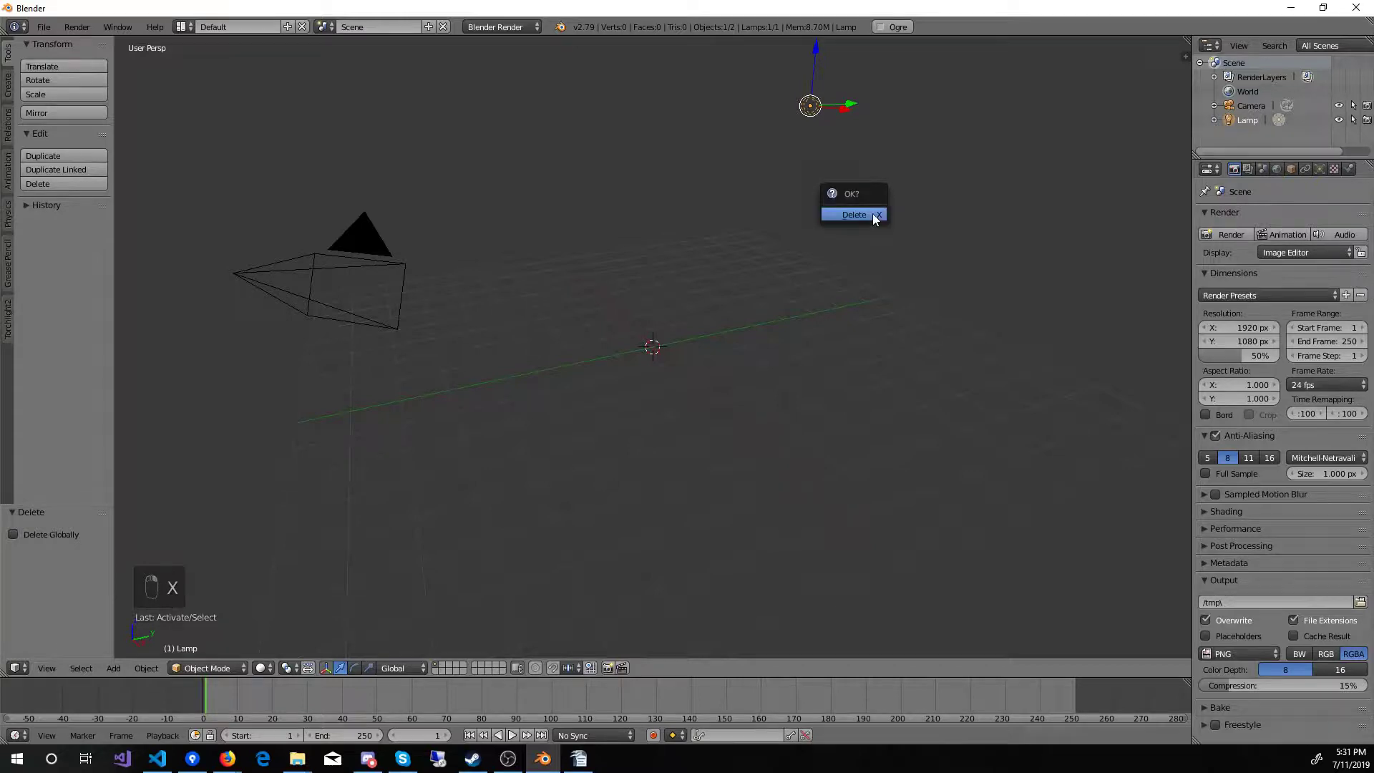
click(861, 219)
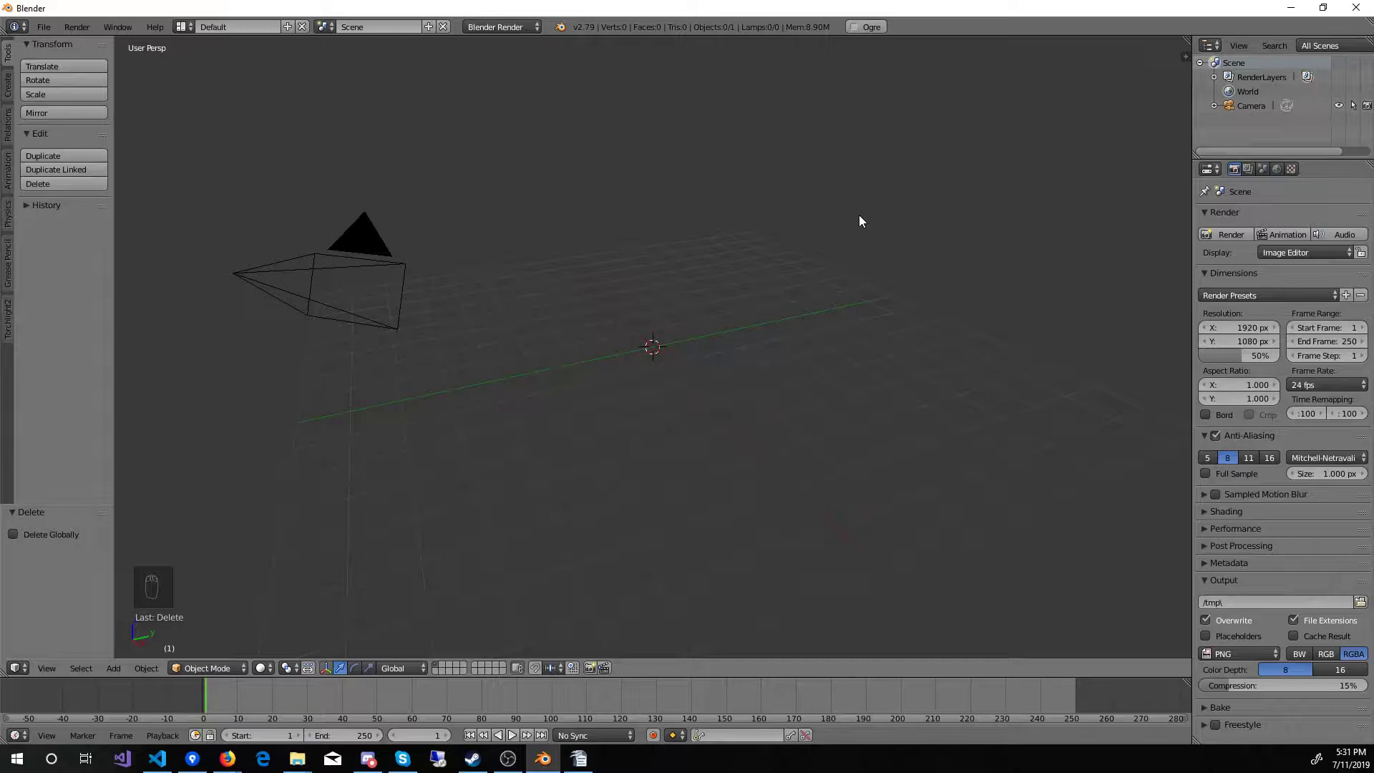
Switch to Front view (Numpad 1) and toggle to orthographic projection (Numpad 5)
key(KP_1)
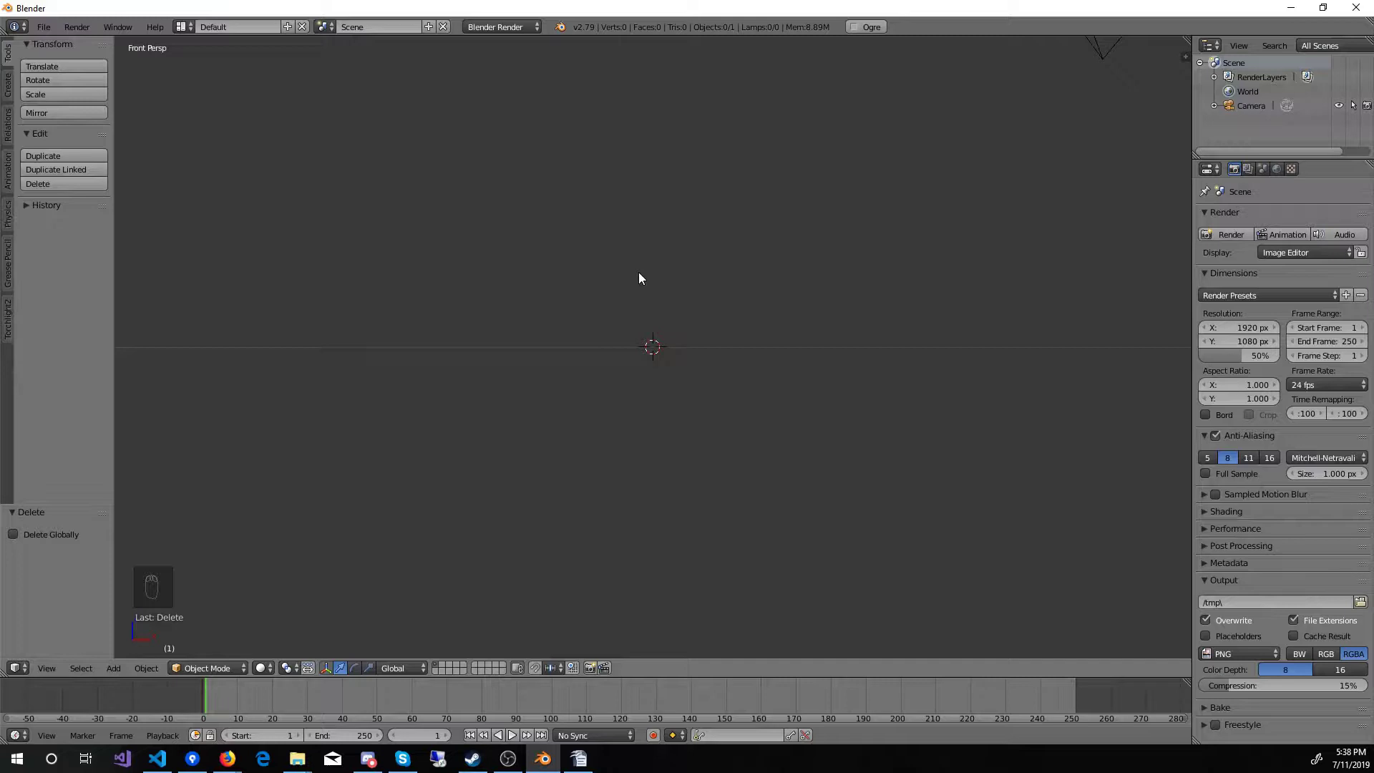
key(KP_5)
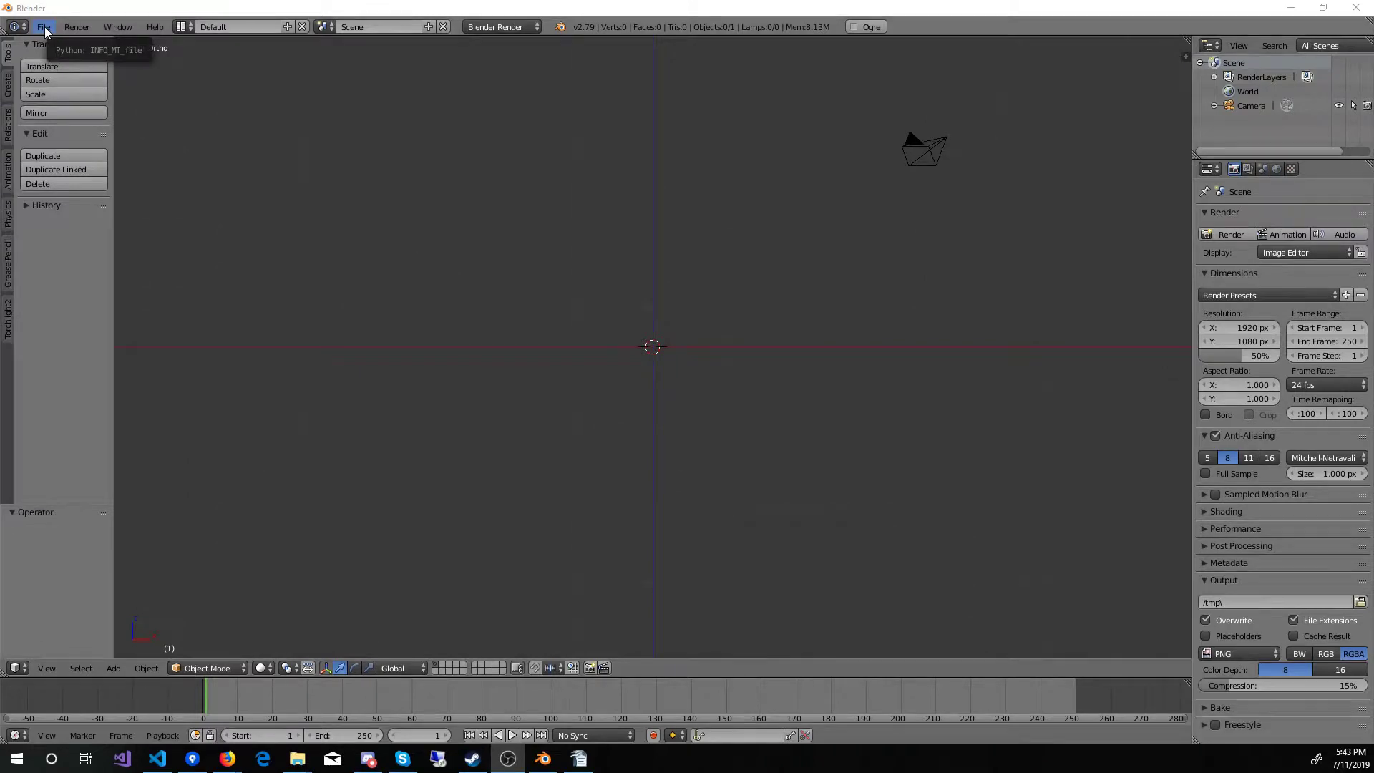
Save the camera-only scene with File > Save Startup File and confirm
click(44, 29)
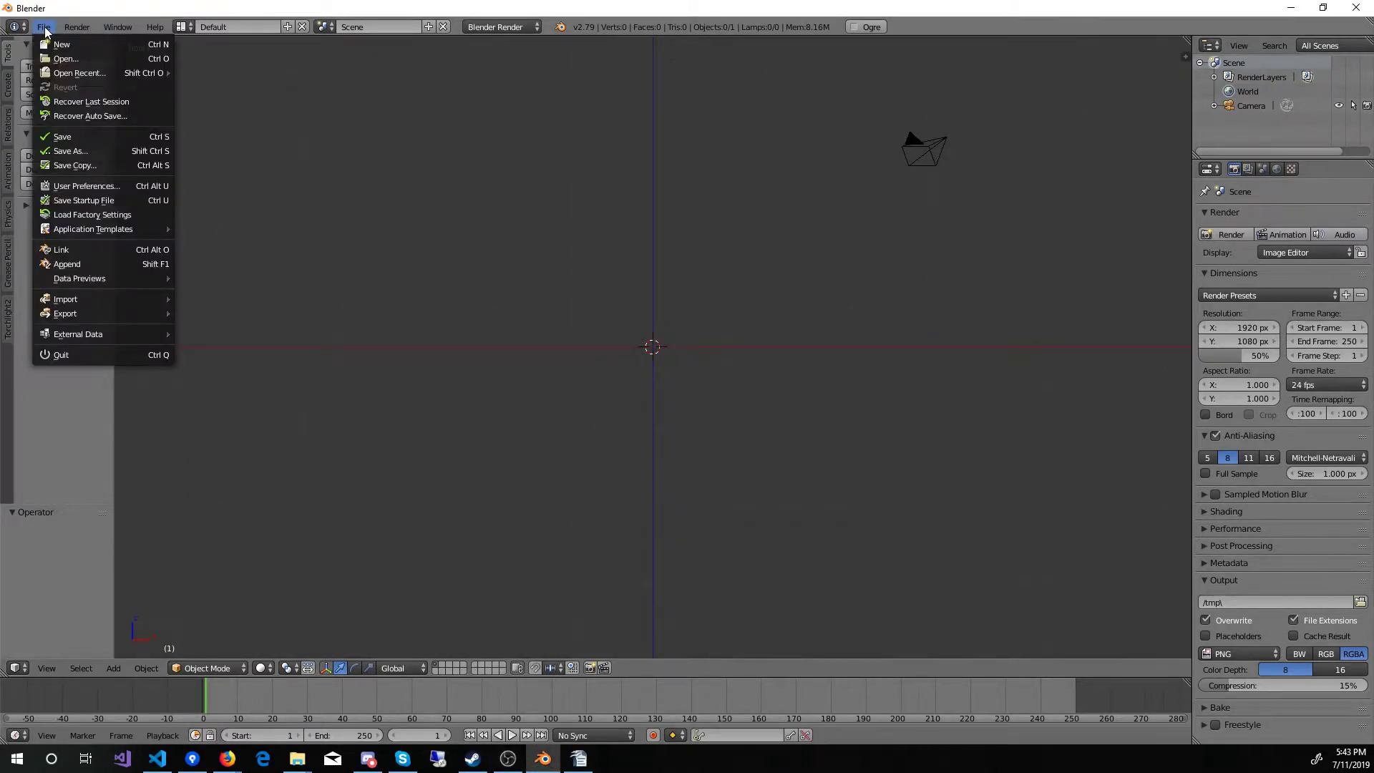
click(77, 200)
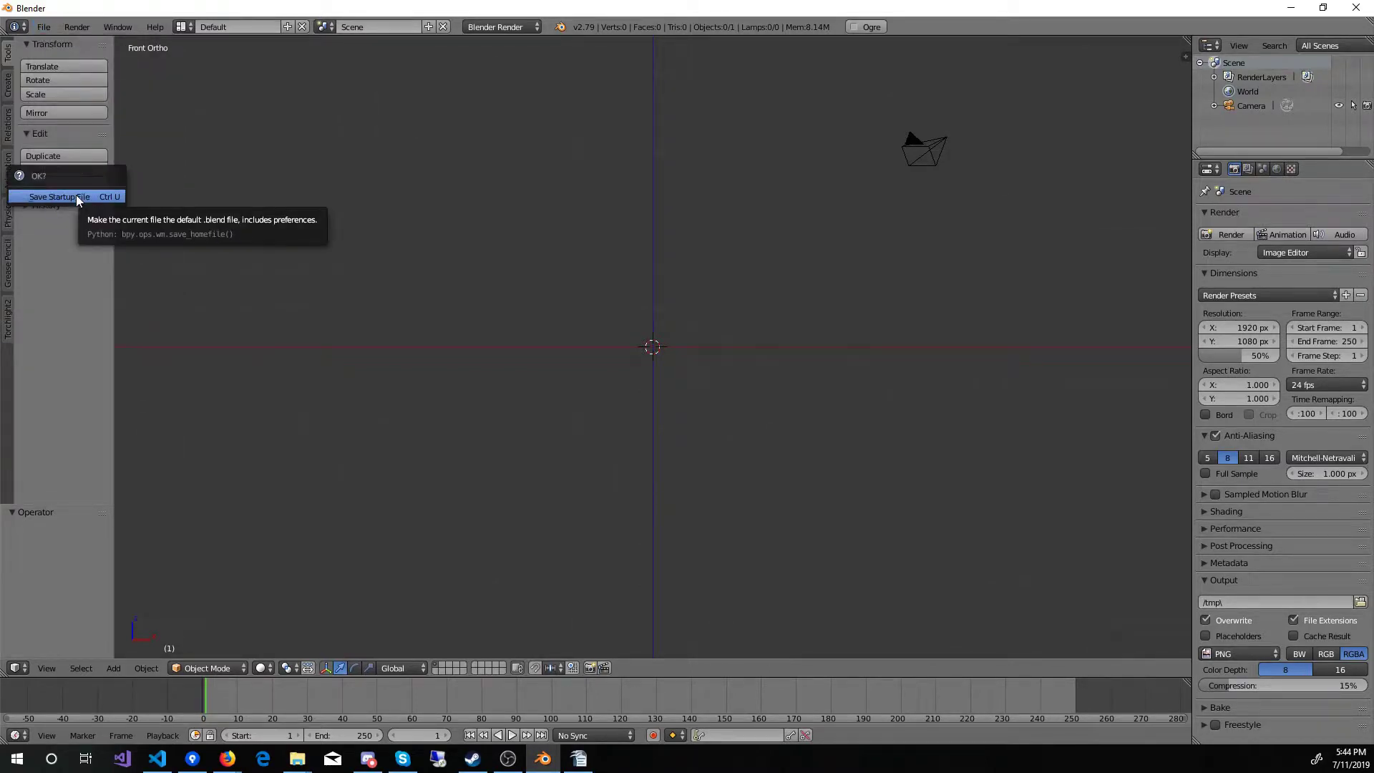
click(77, 197)
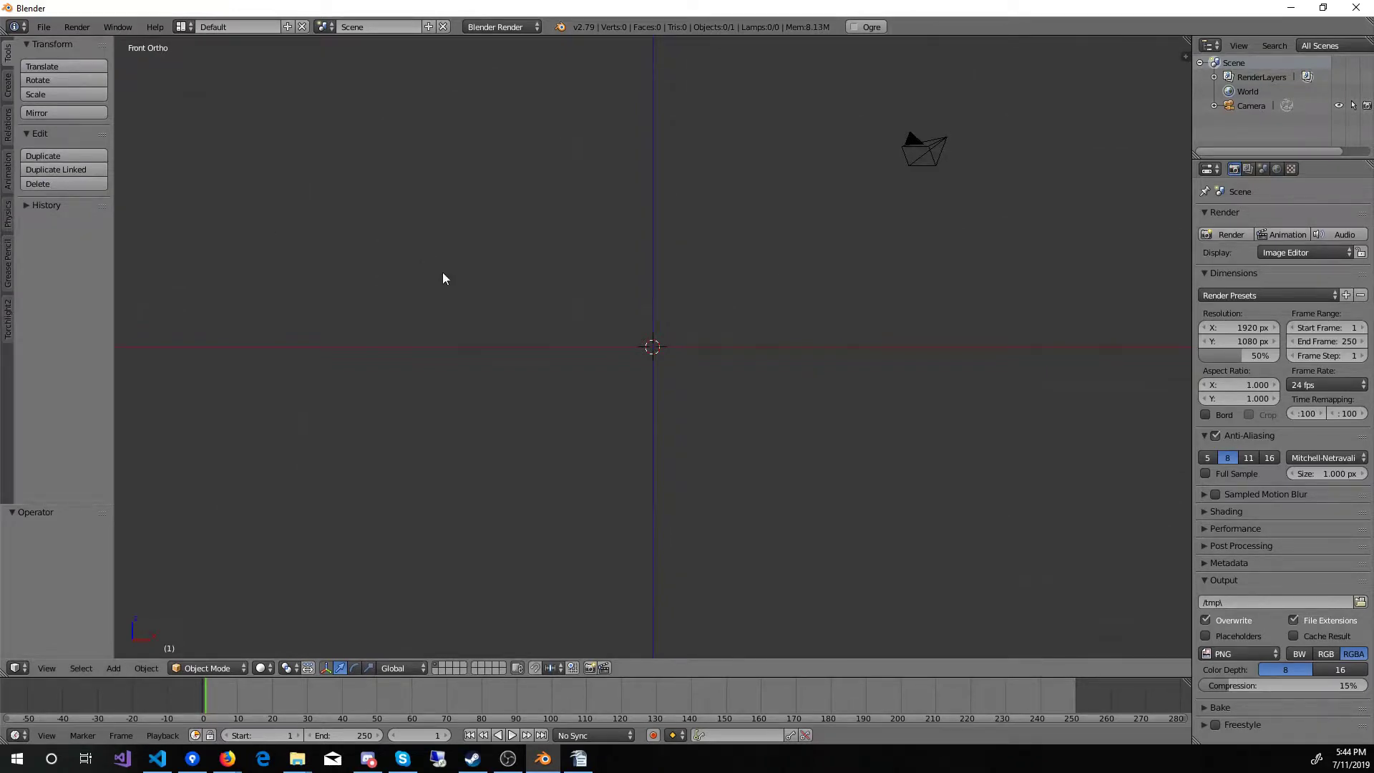
click(114, 669)
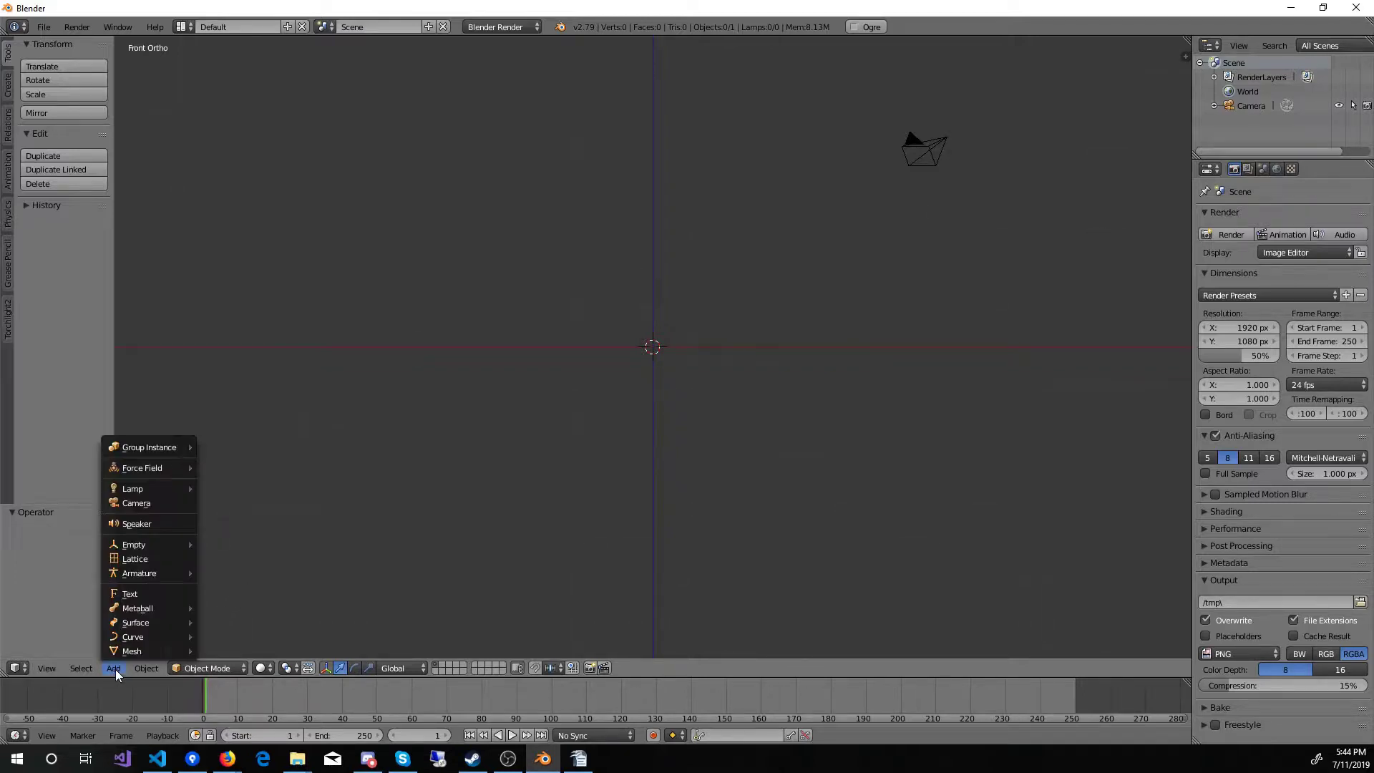
mouse_move(135, 648)
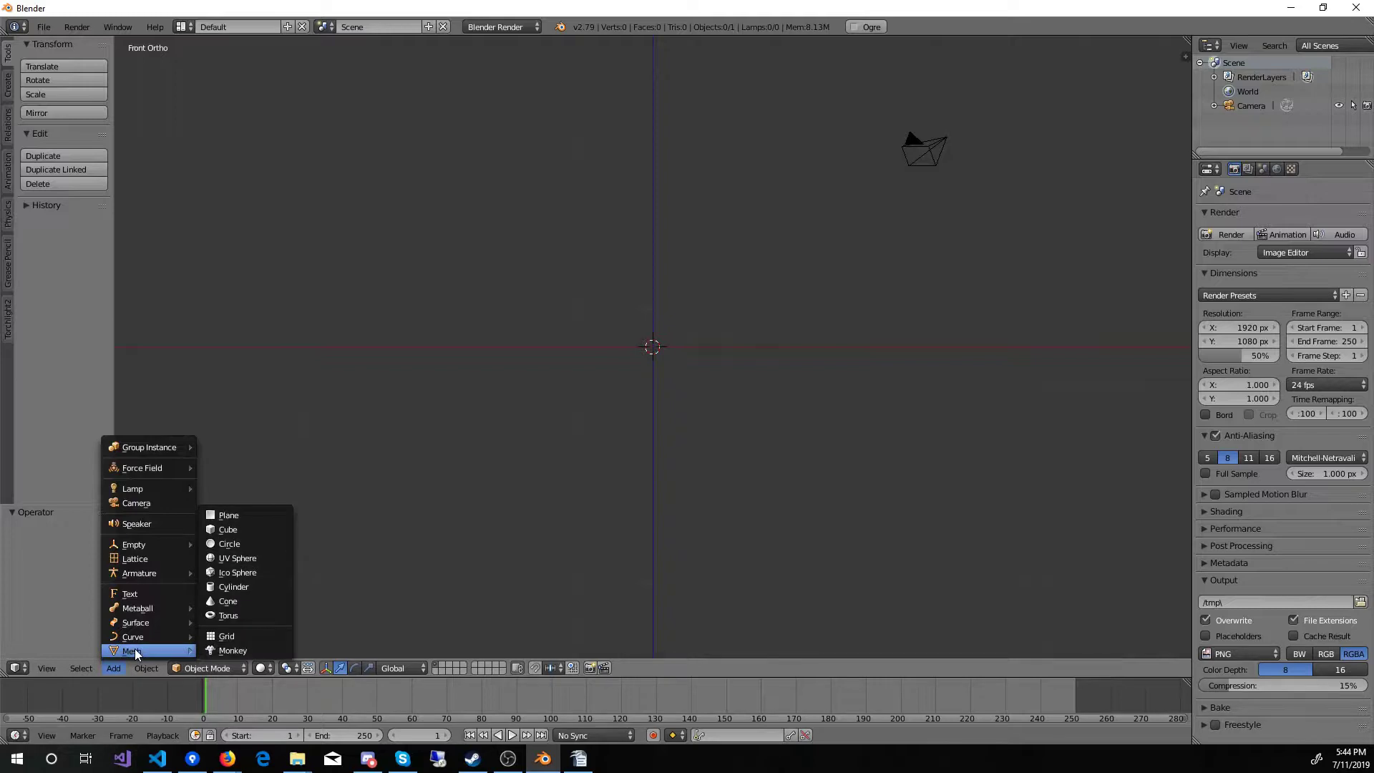
click(222, 649)
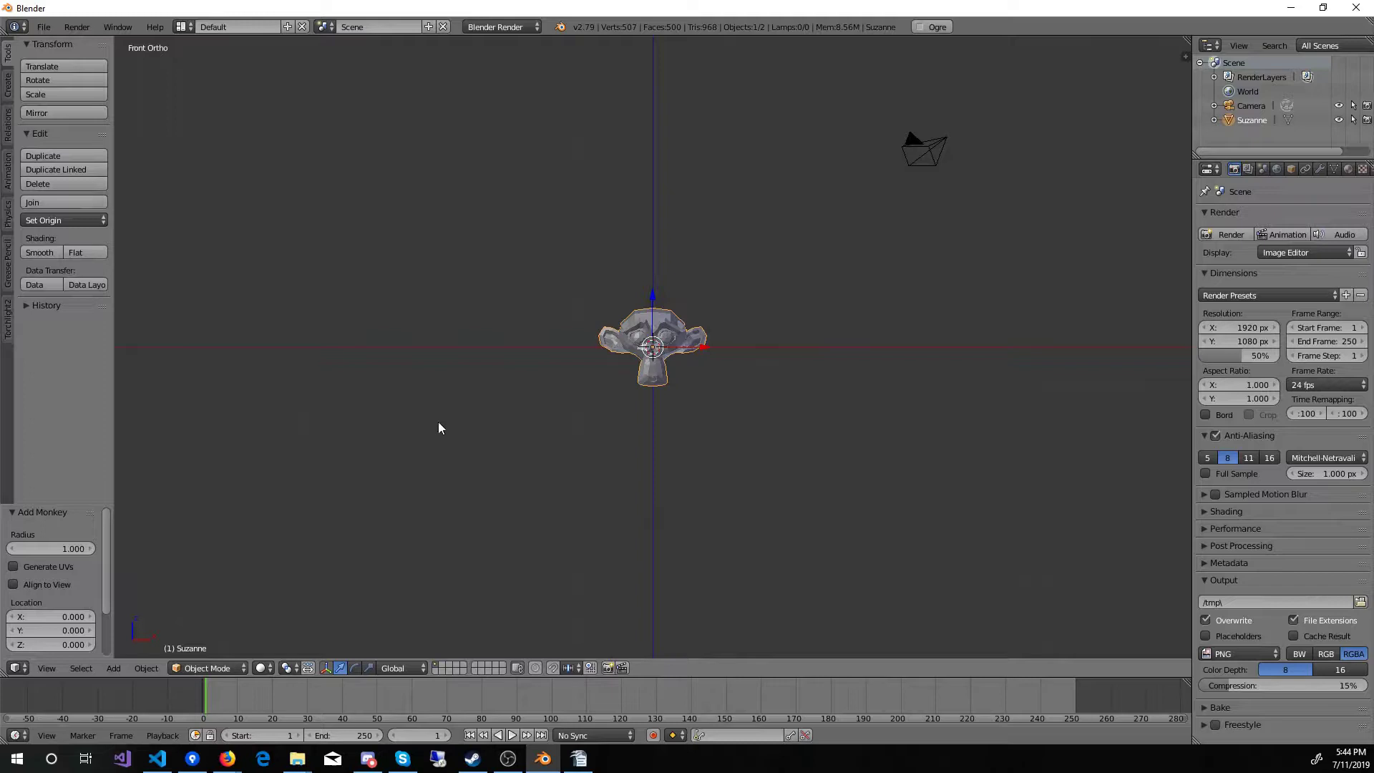
click(45, 28)
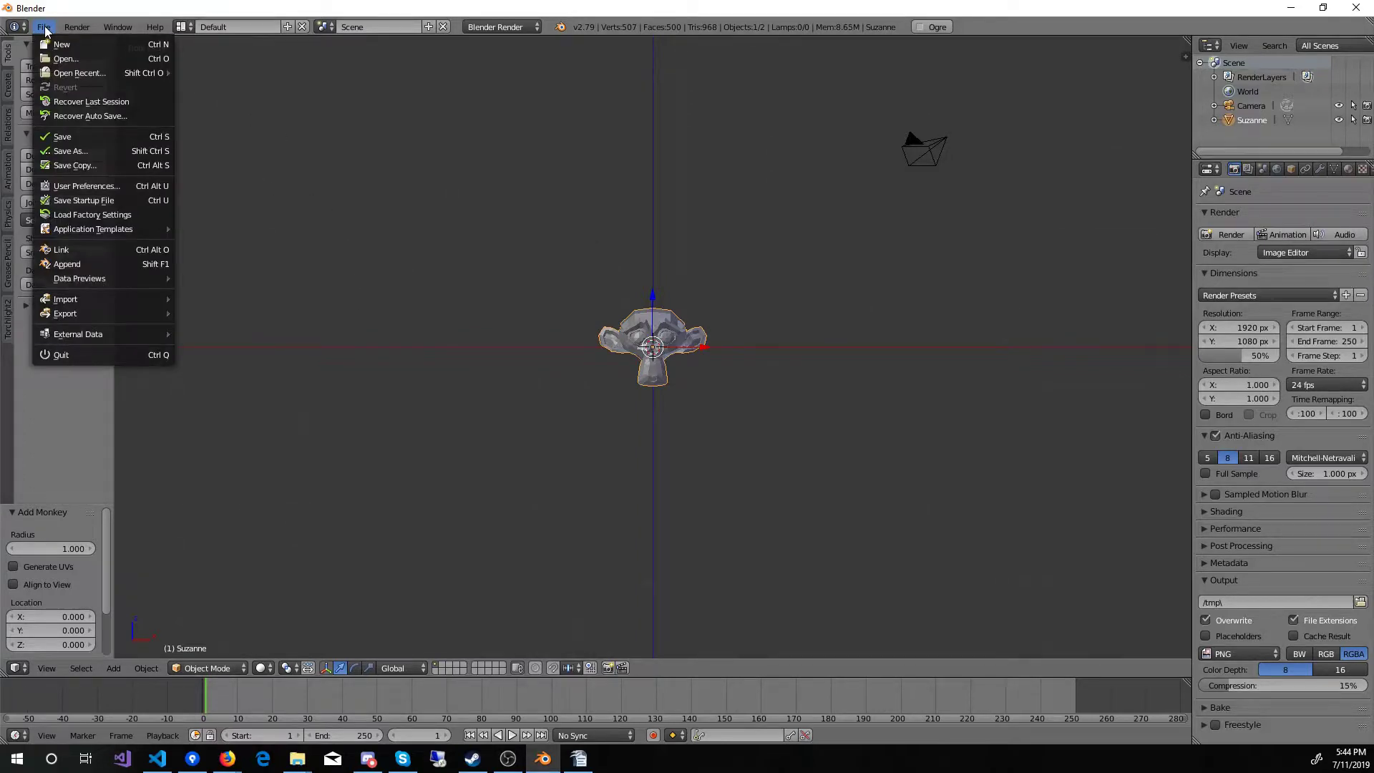
click(45, 41)
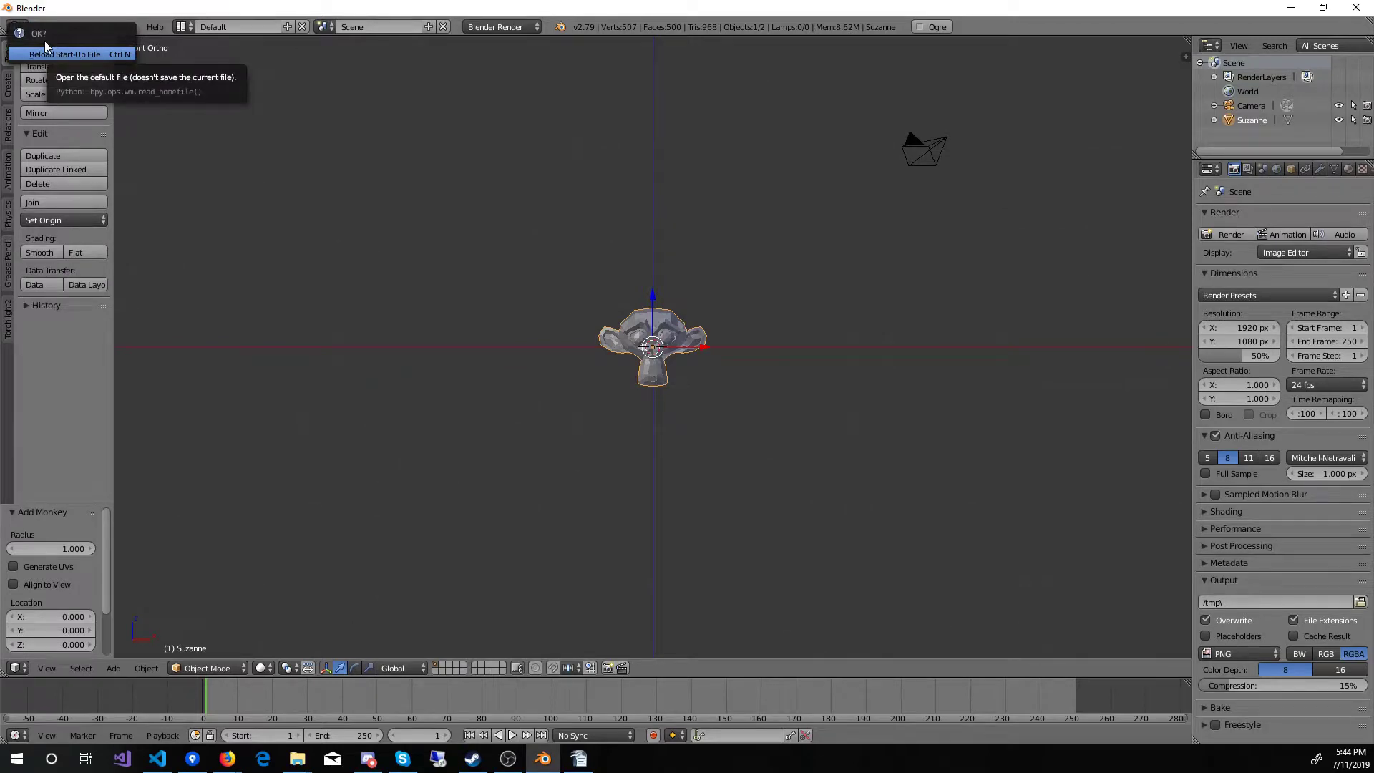
click(49, 54)
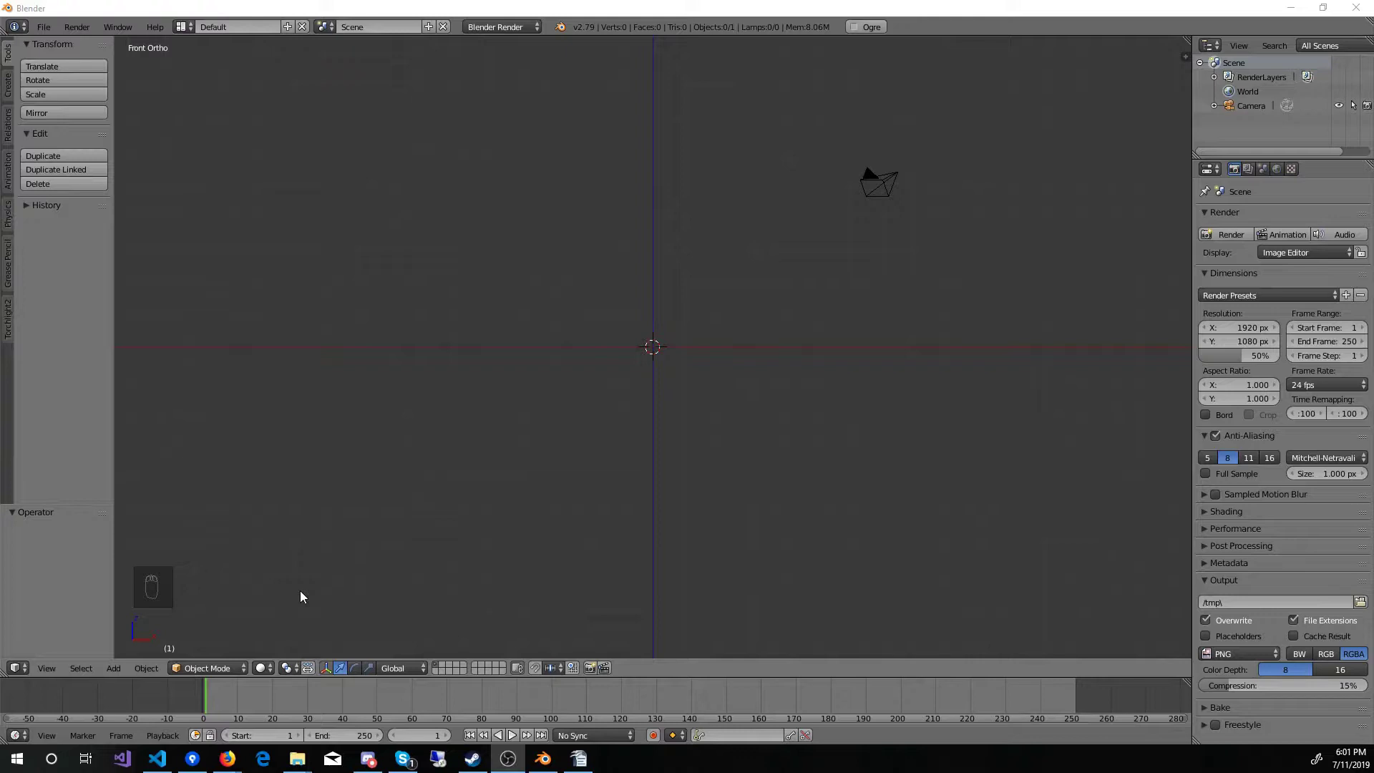
Set viewport shading to Texture and choose File > Save Startup File
click(270, 672)
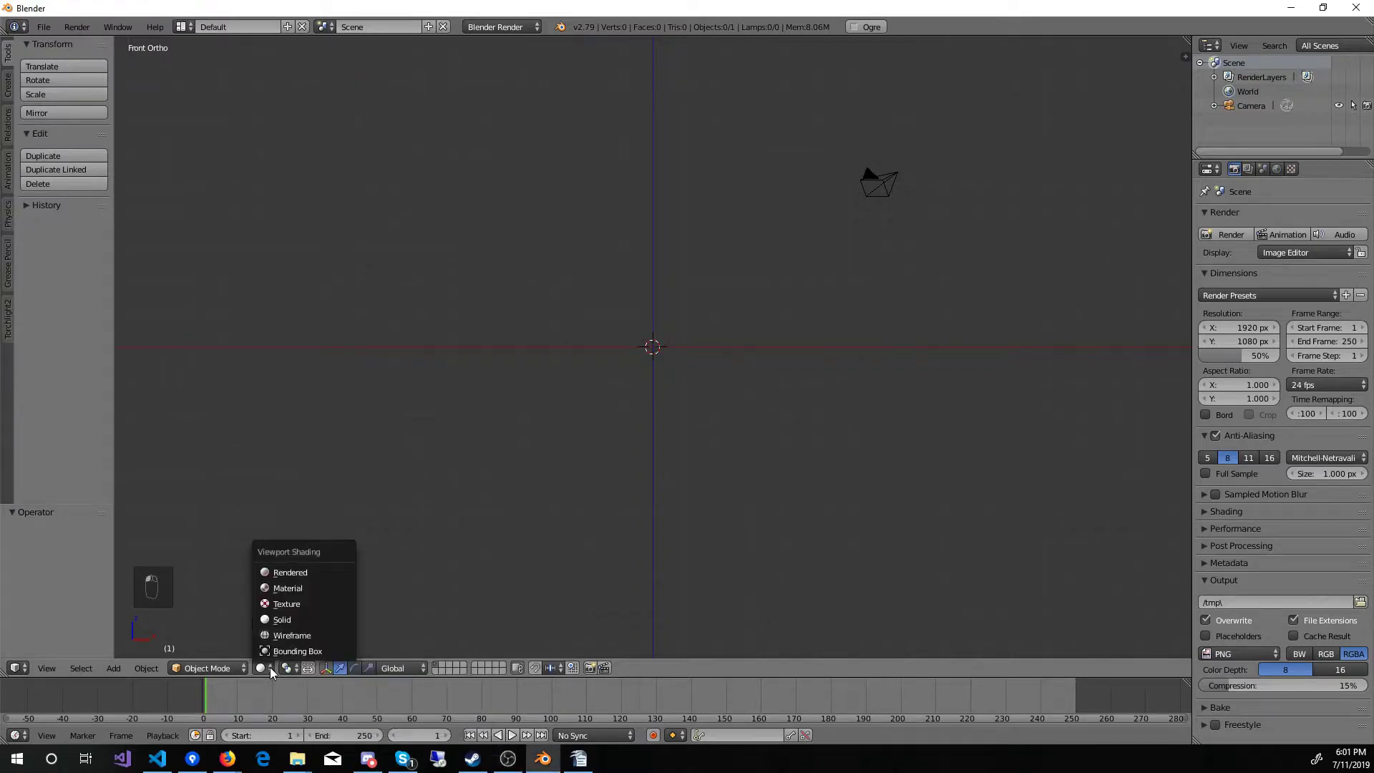
click(290, 605)
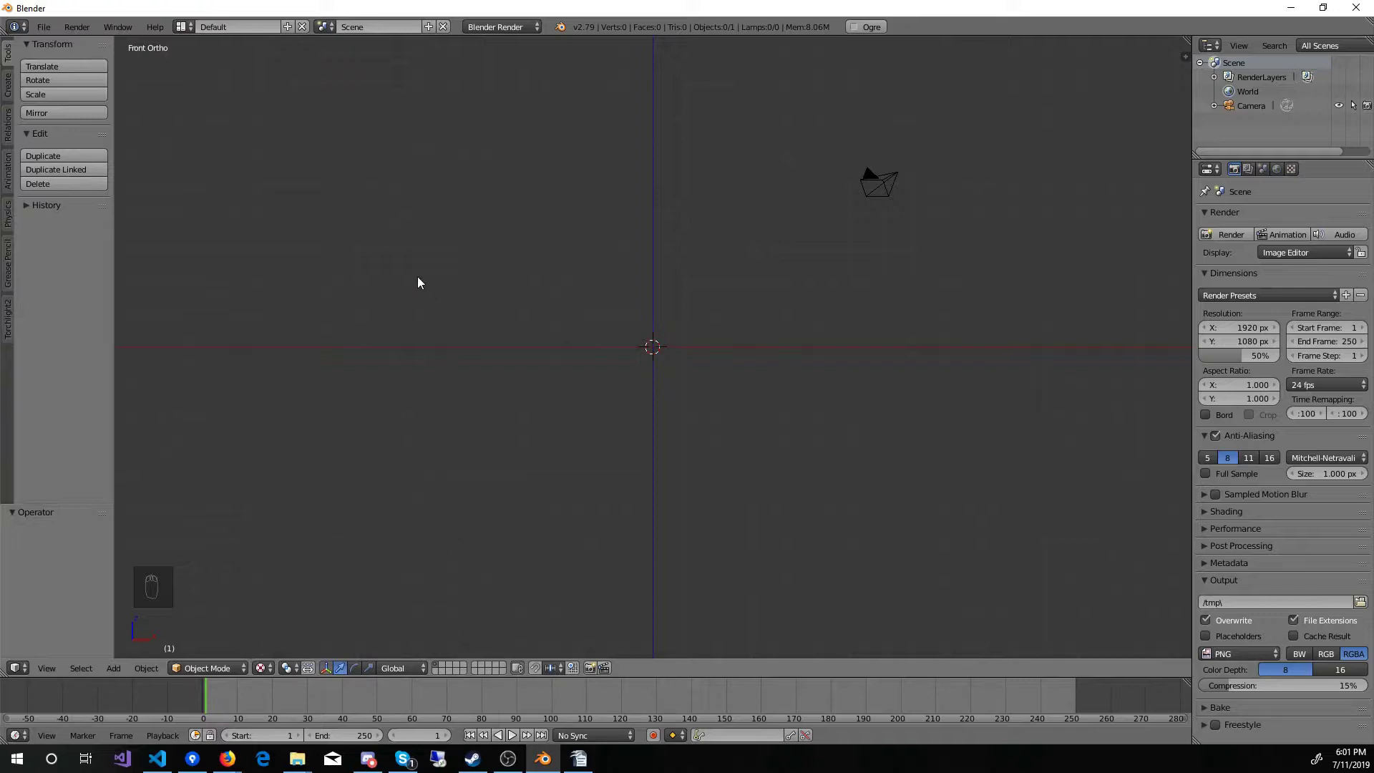
click(46, 26)
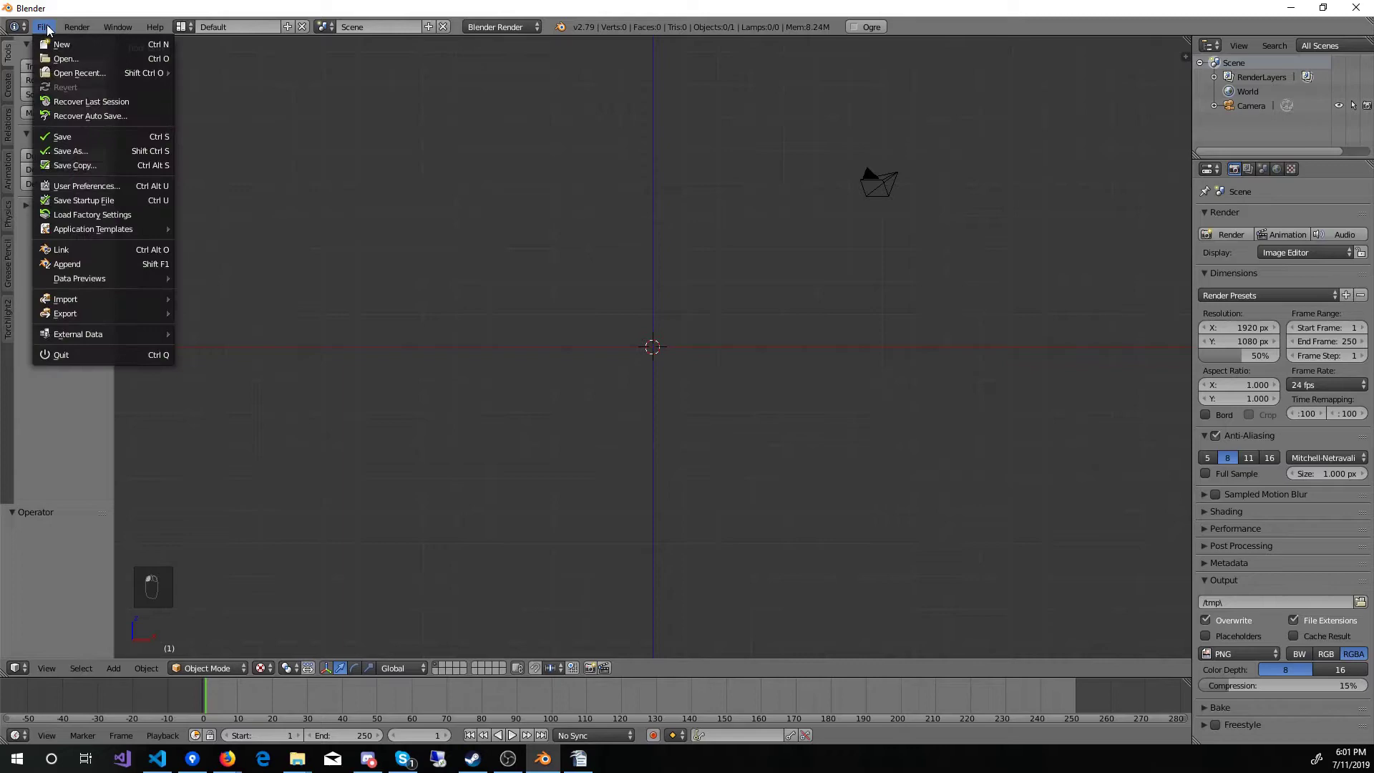
click(71, 198)
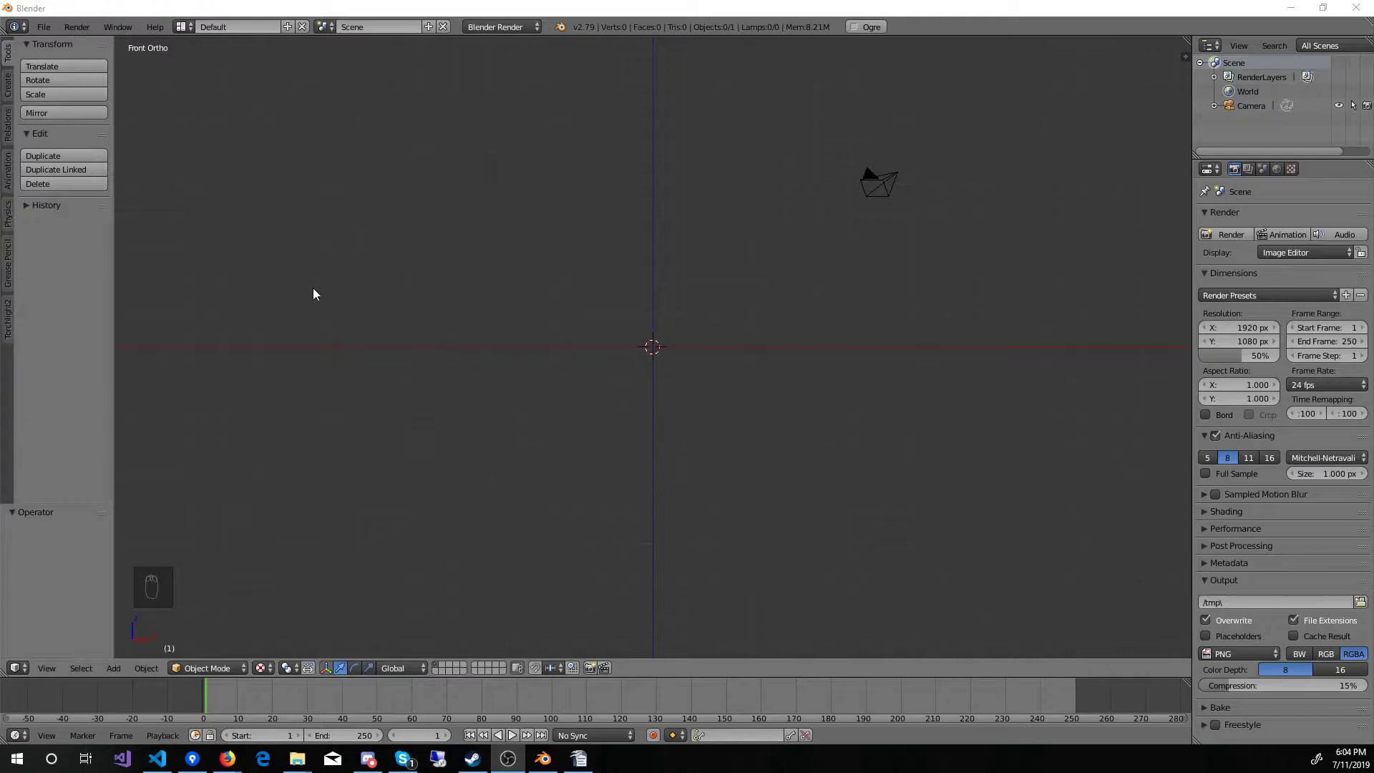
Show the Torchlight2 tab in the left tool shelf
click(10, 324)
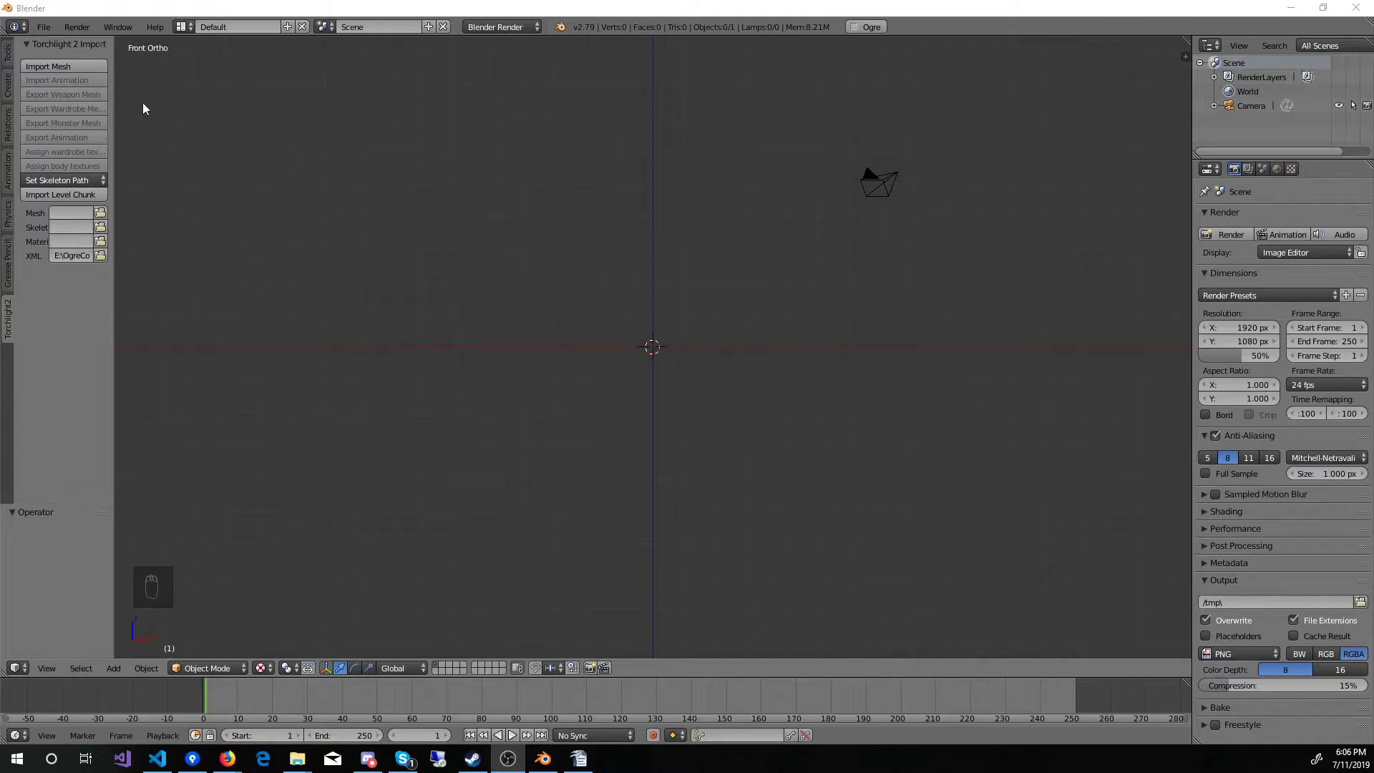
click(115, 669)
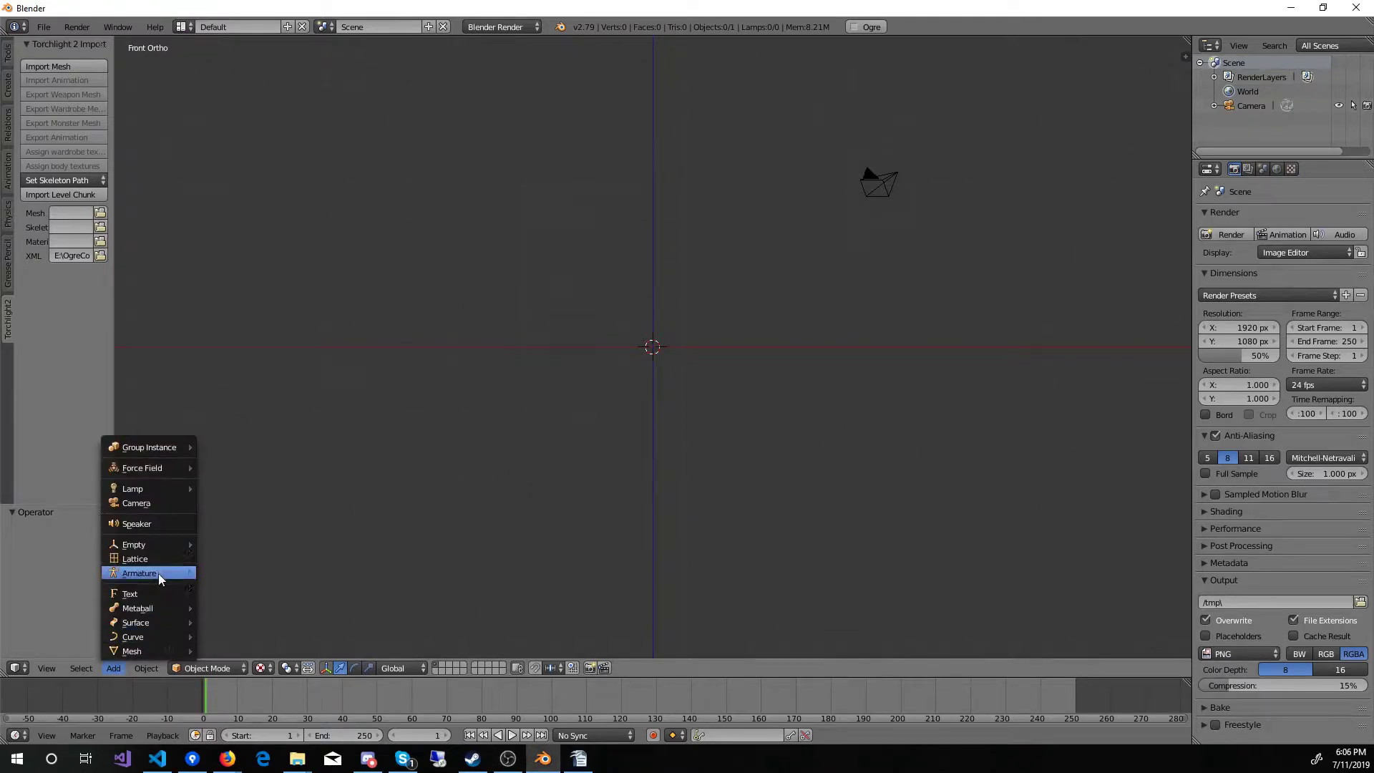
mouse_move(157, 572)
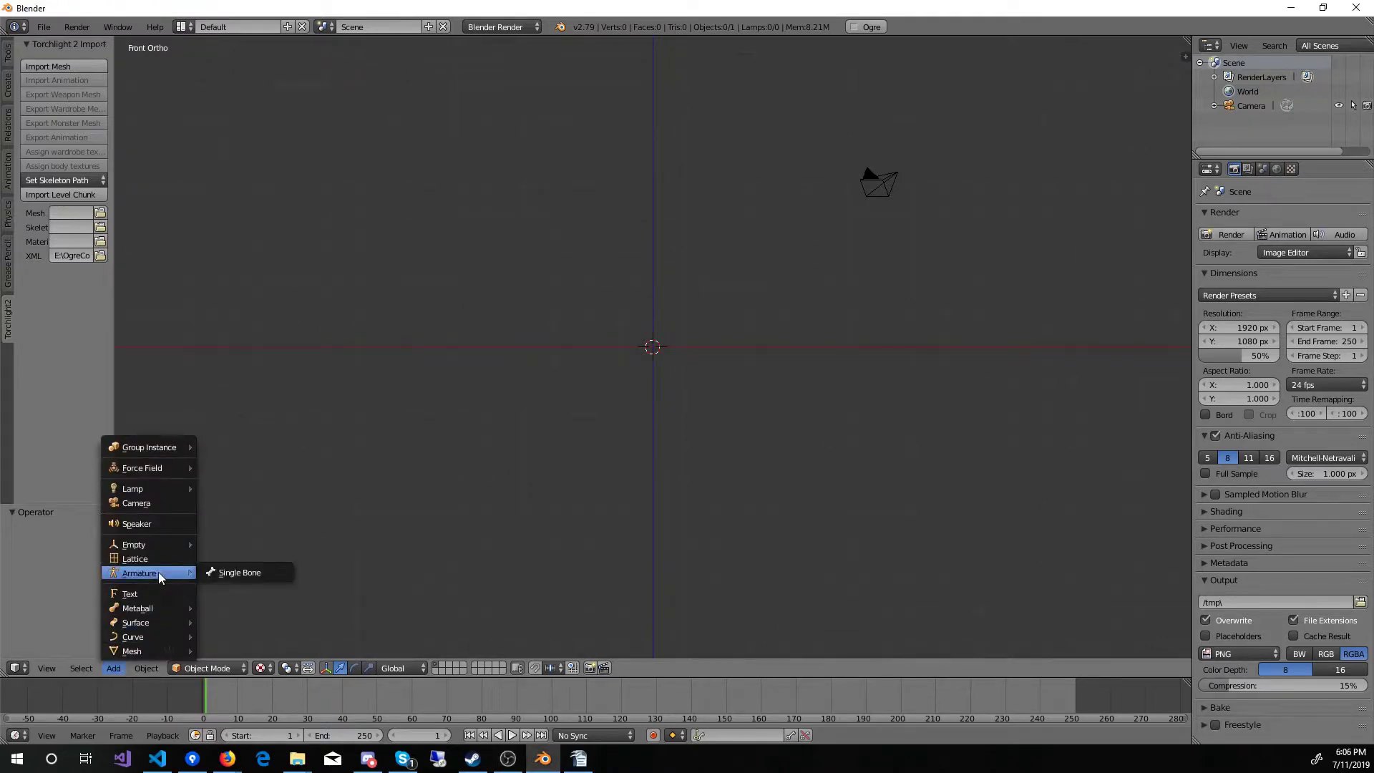
click(224, 575)
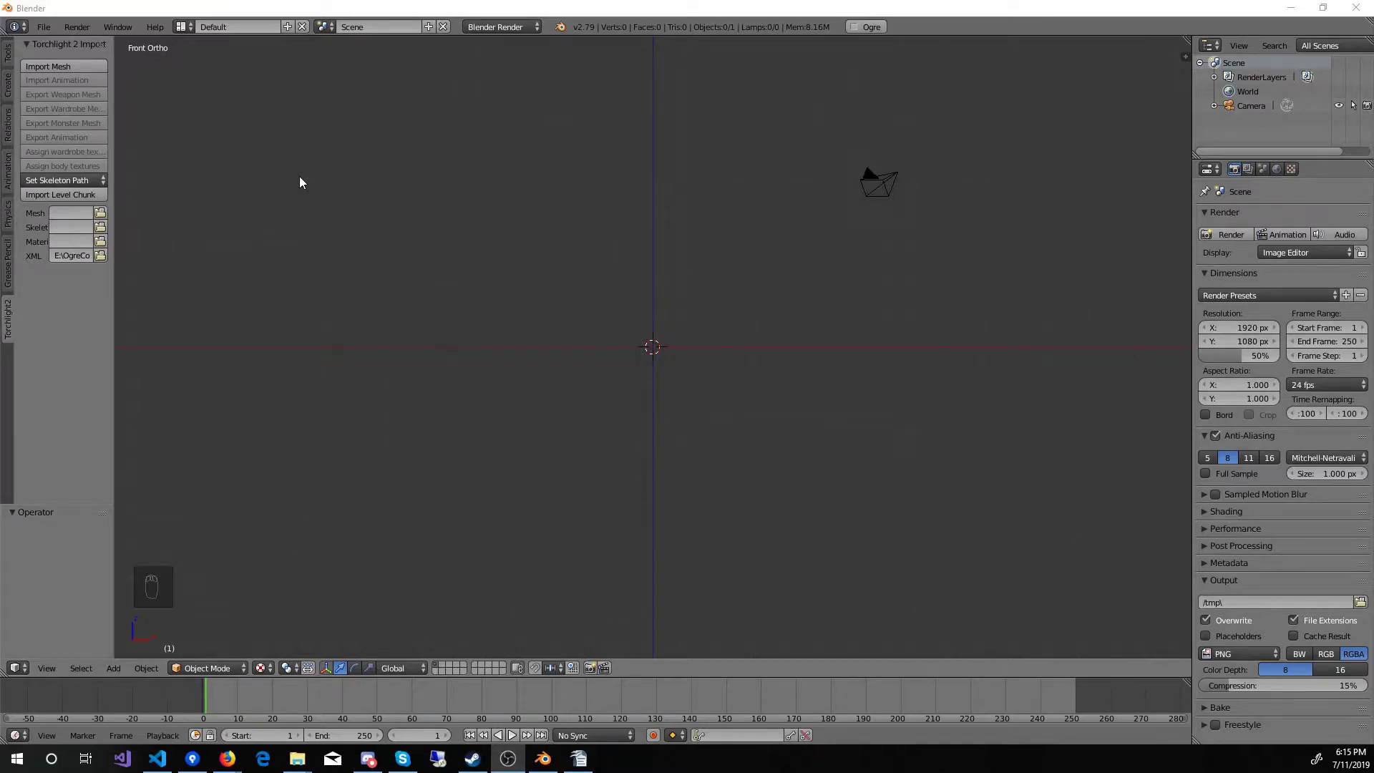
Start Import Mesh, bookmark the game's MEDIA folder, and open its LEVELSETS folder
click(78, 66)
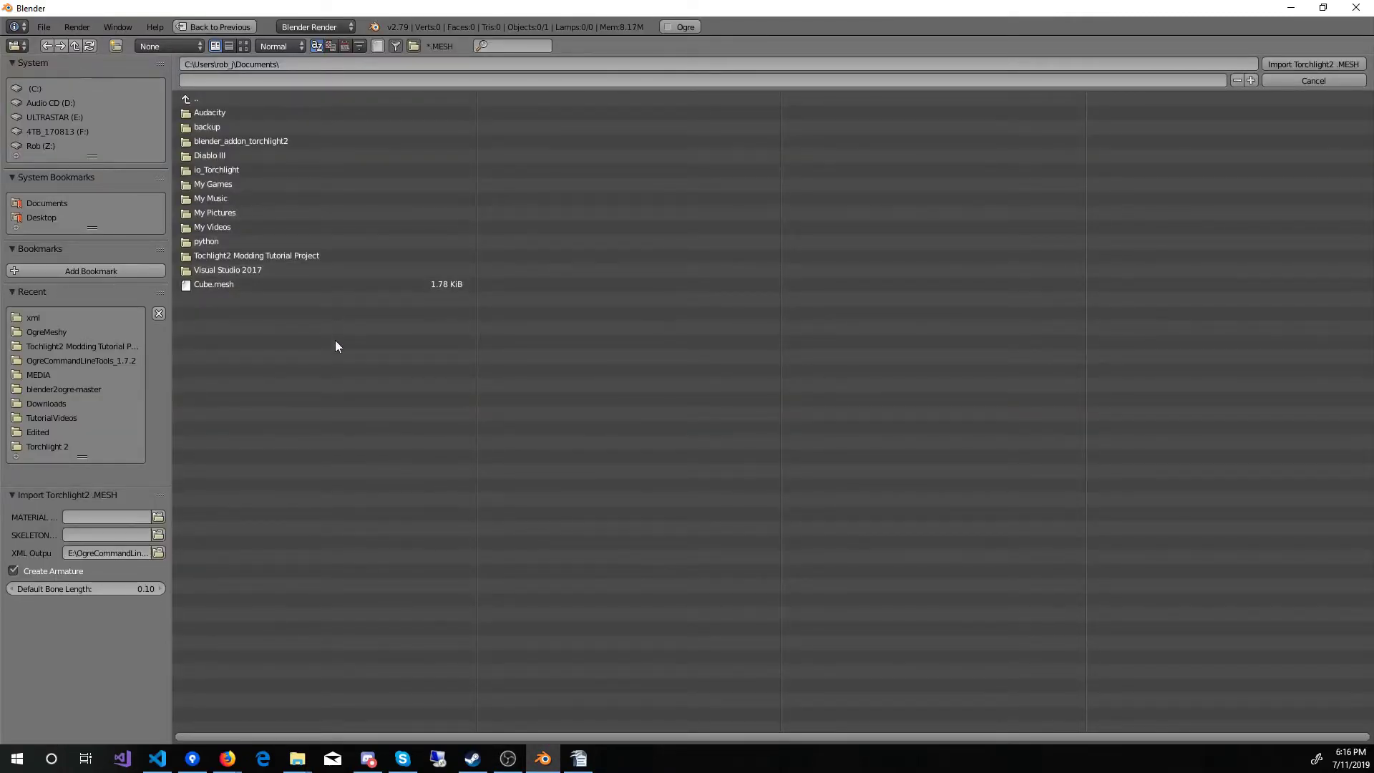
click(40, 373)
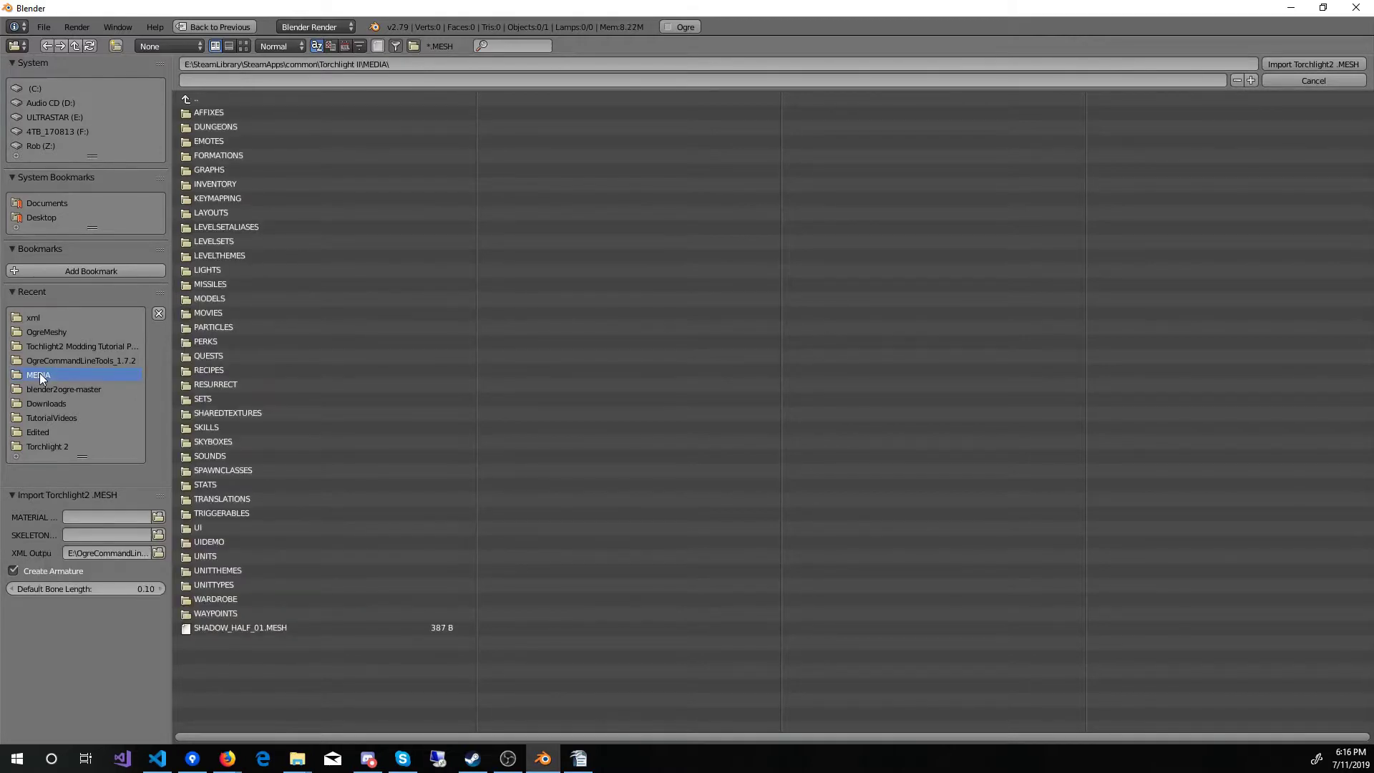
click(101, 271)
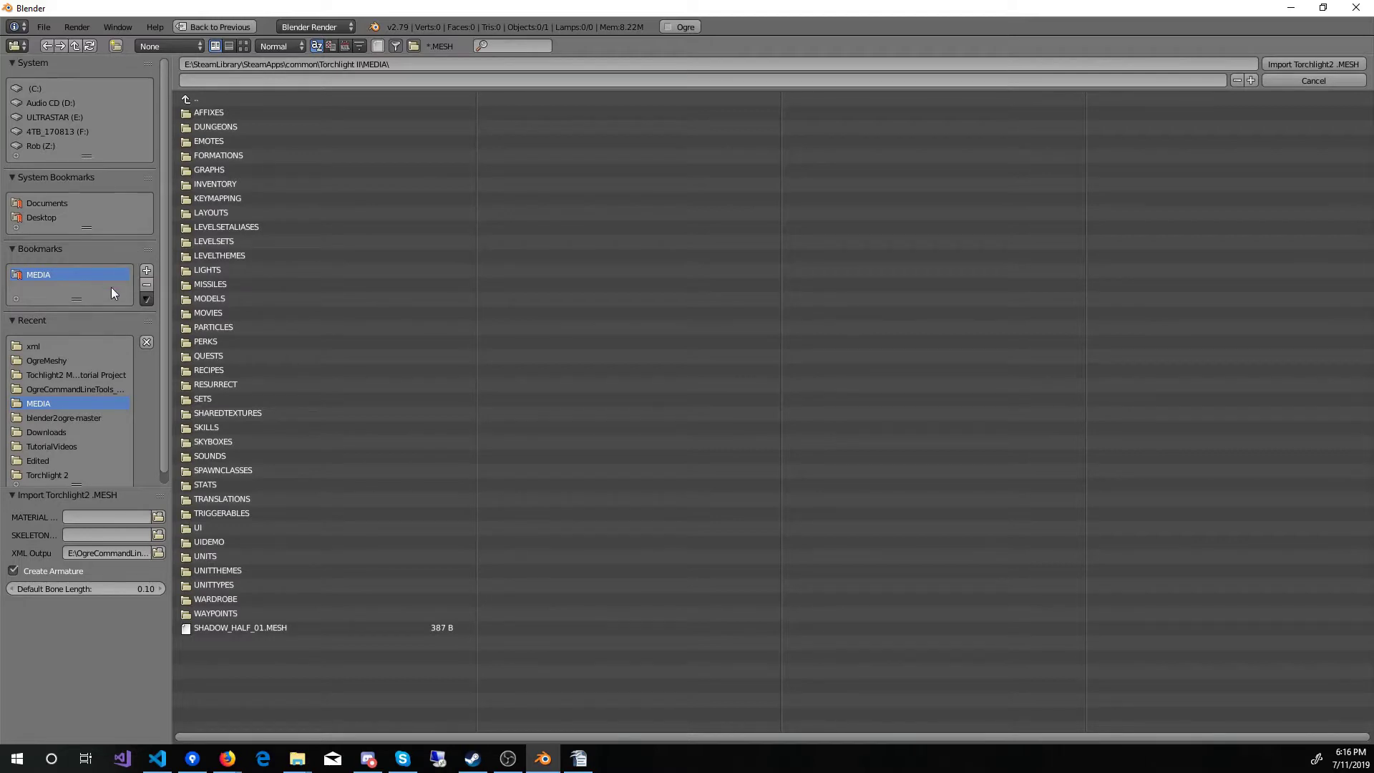
key(alt+Tab)
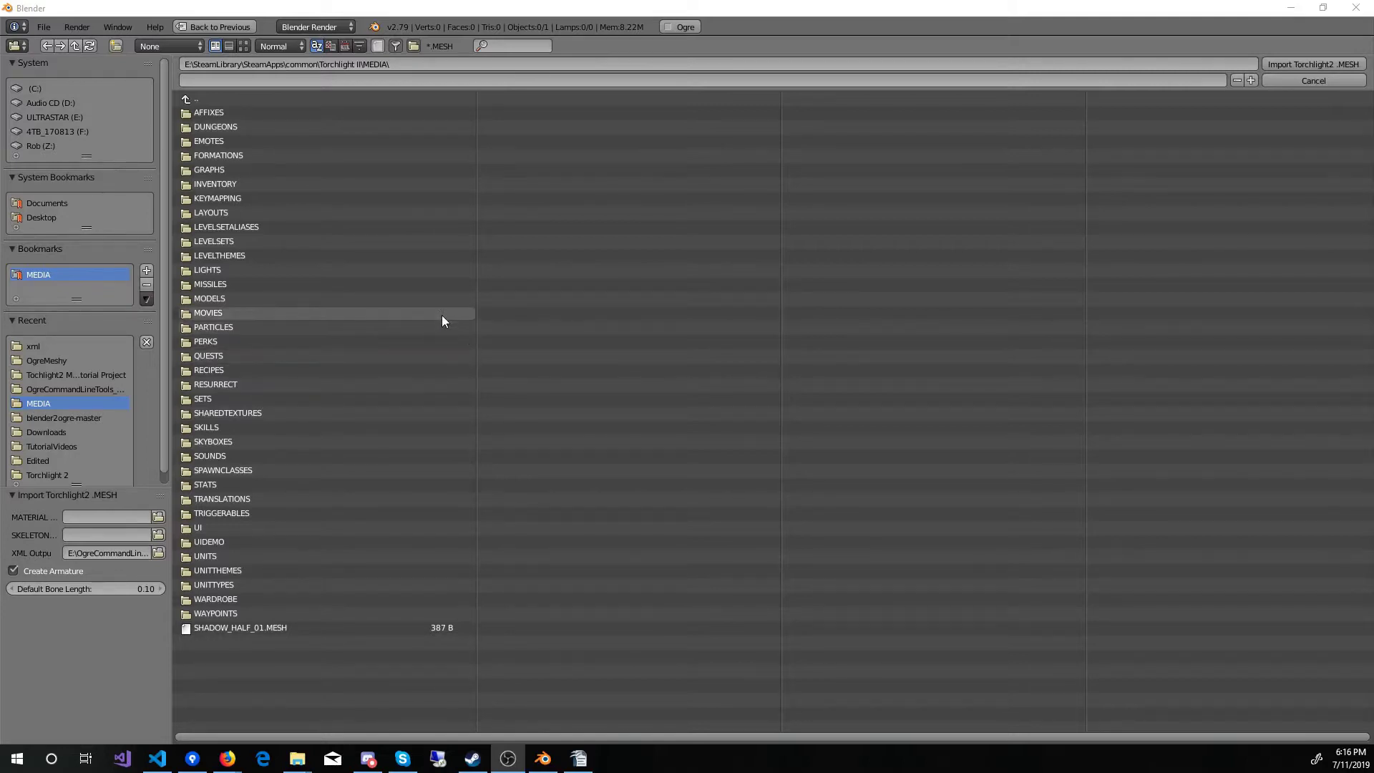
click(231, 242)
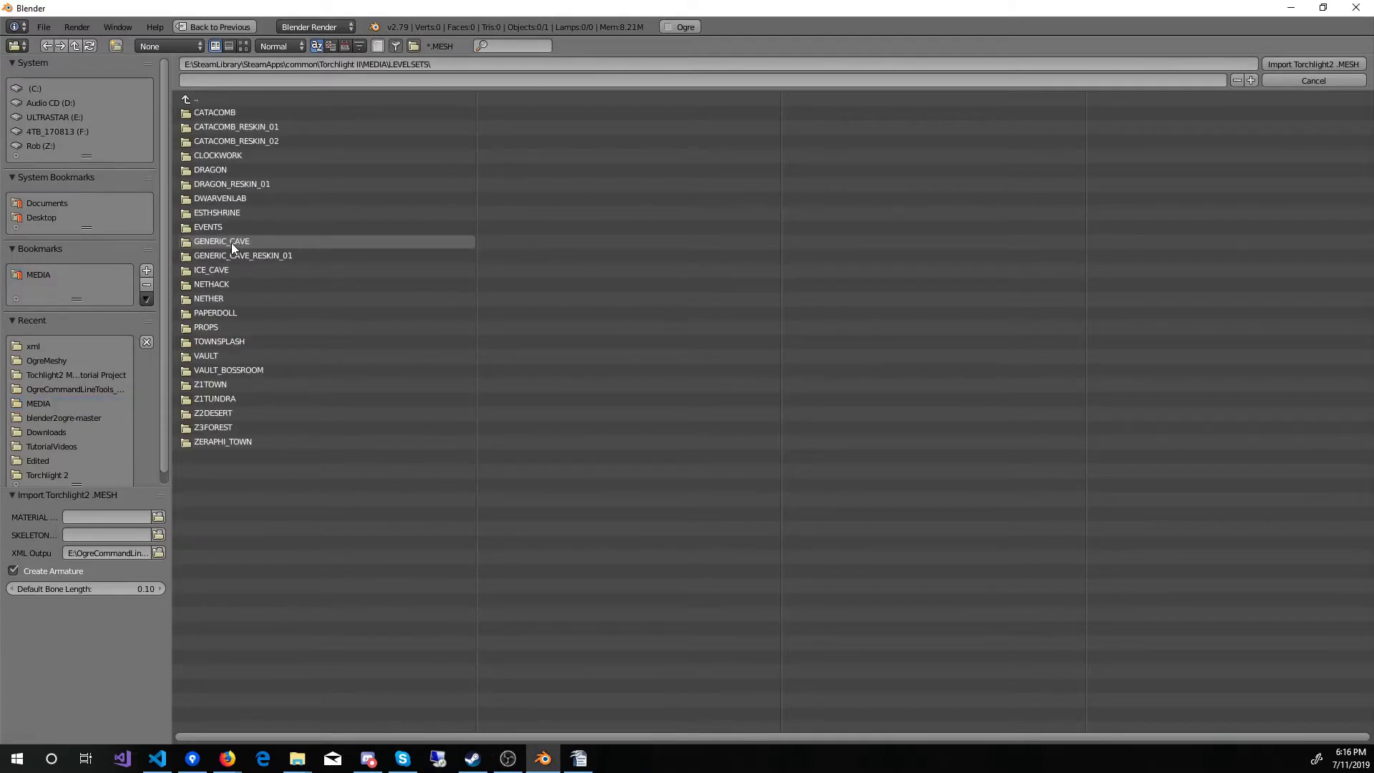
Open the CATACOMB folder and select CATACOMB_FLOOR_BLANK_01.MESH
click(212, 114)
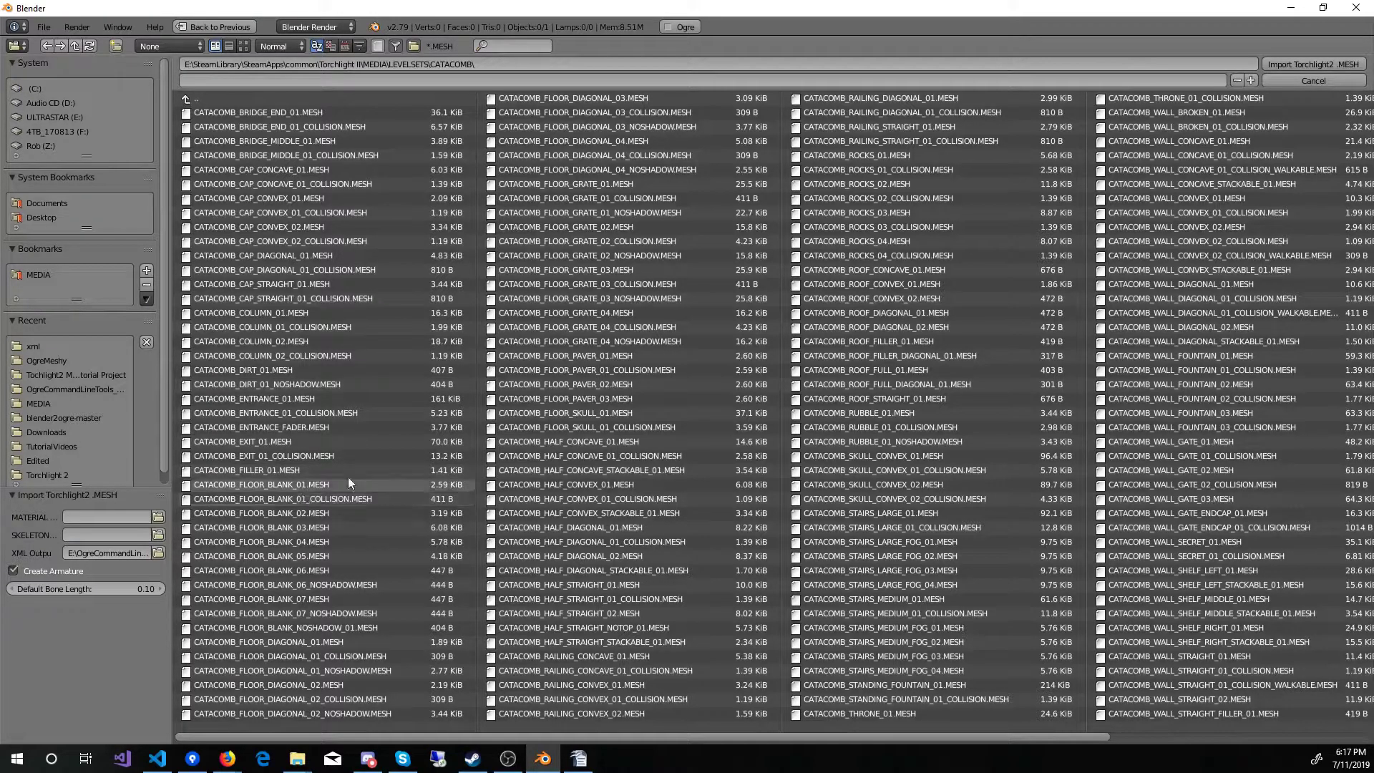
click(295, 484)
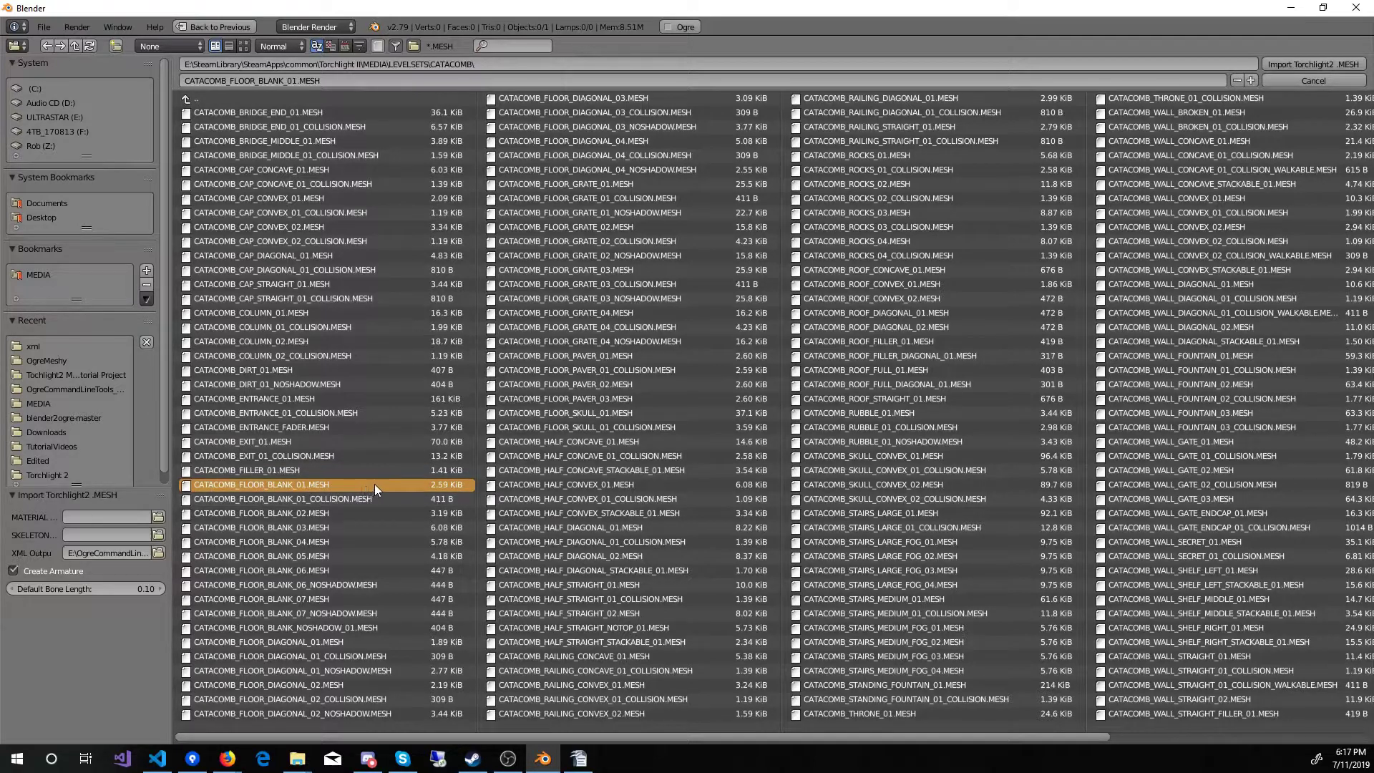
Import CATACOMB_FLOOR_BLANK_01, frame it from the top, and inspect its Material and Texture tabs
click(1291, 64)
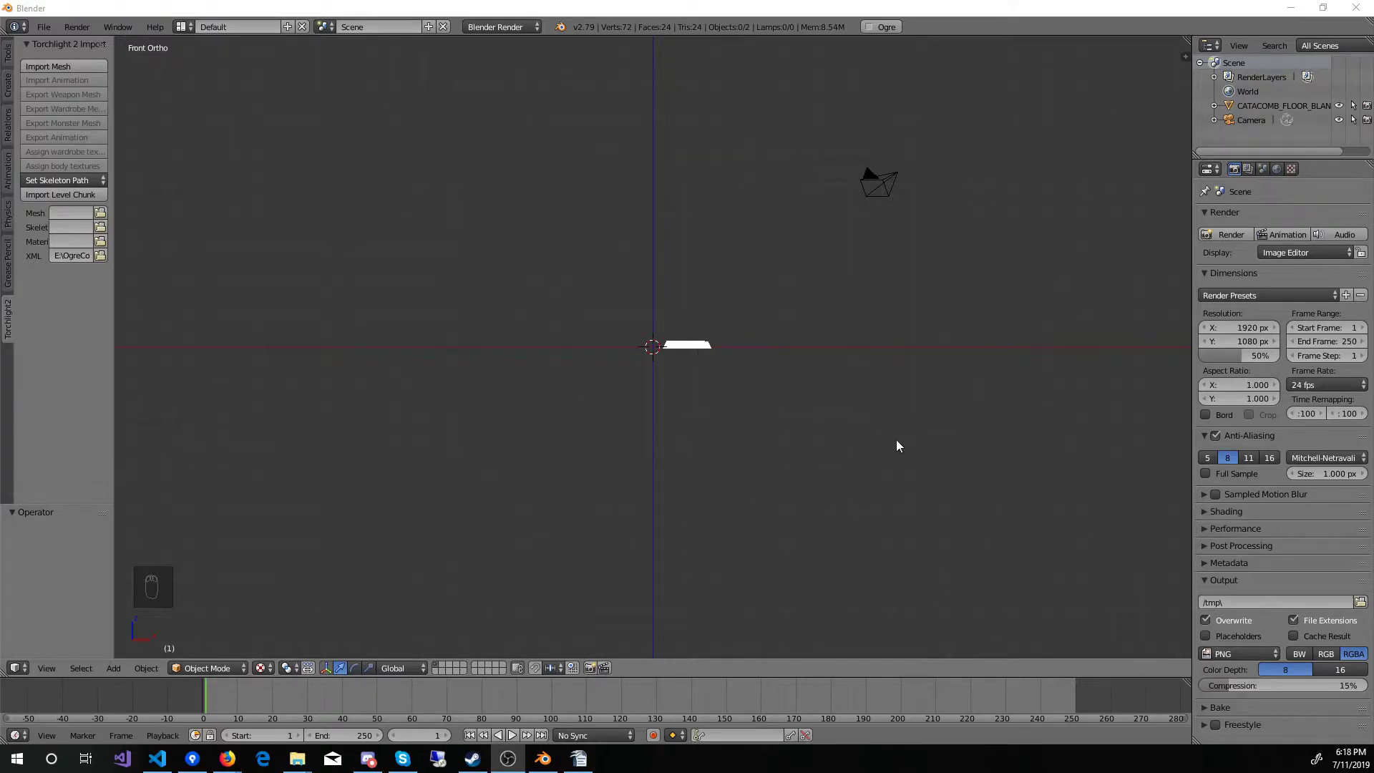
click(1266, 105)
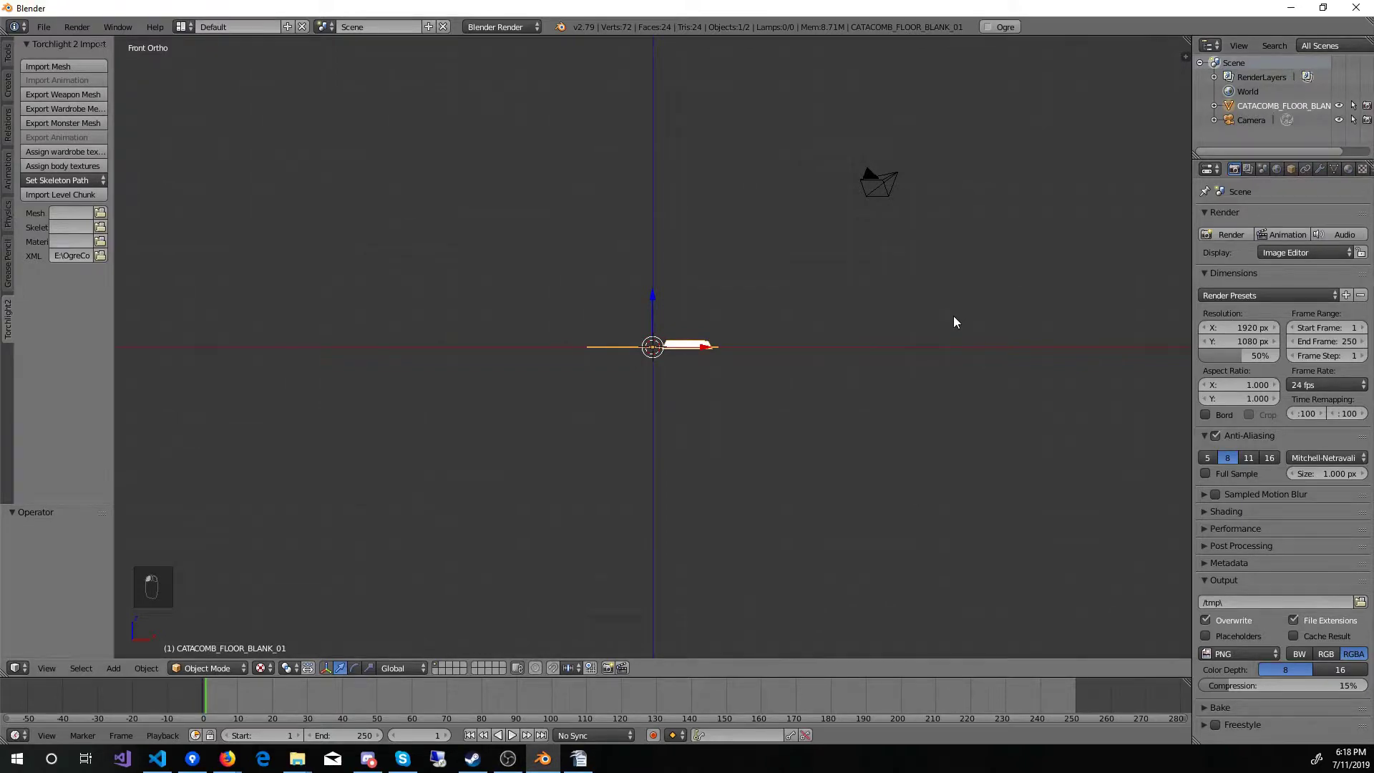
key(KP_Decimal)
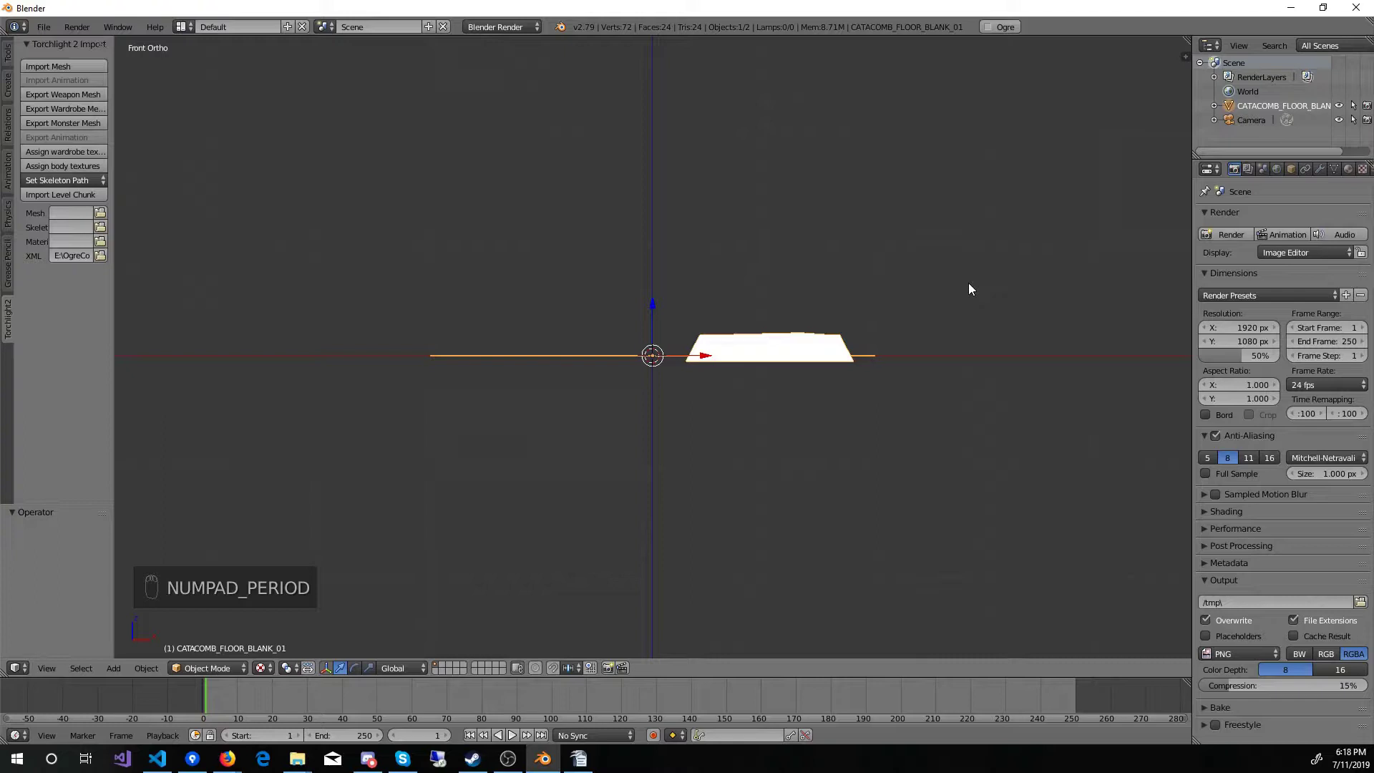
key(KP_7)
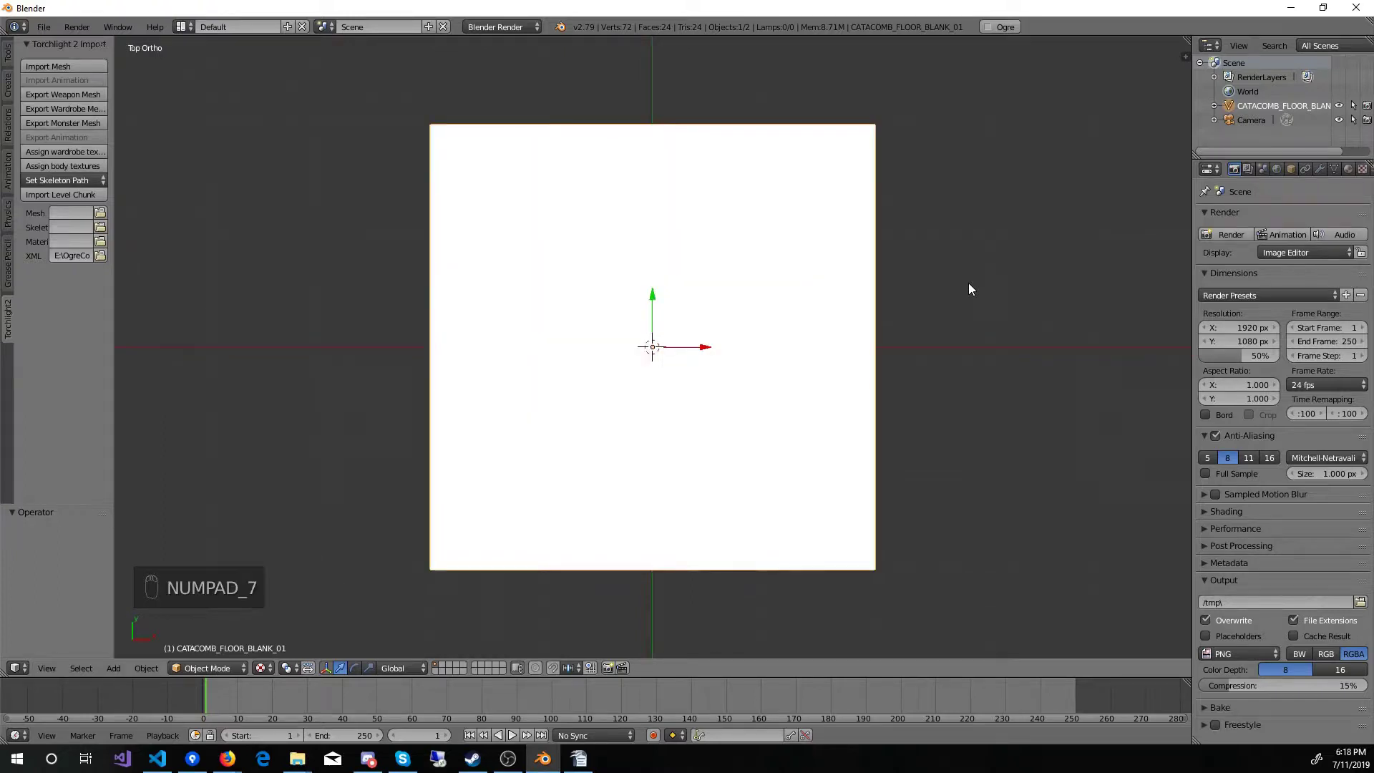
scroll(970, 289, down, 4)
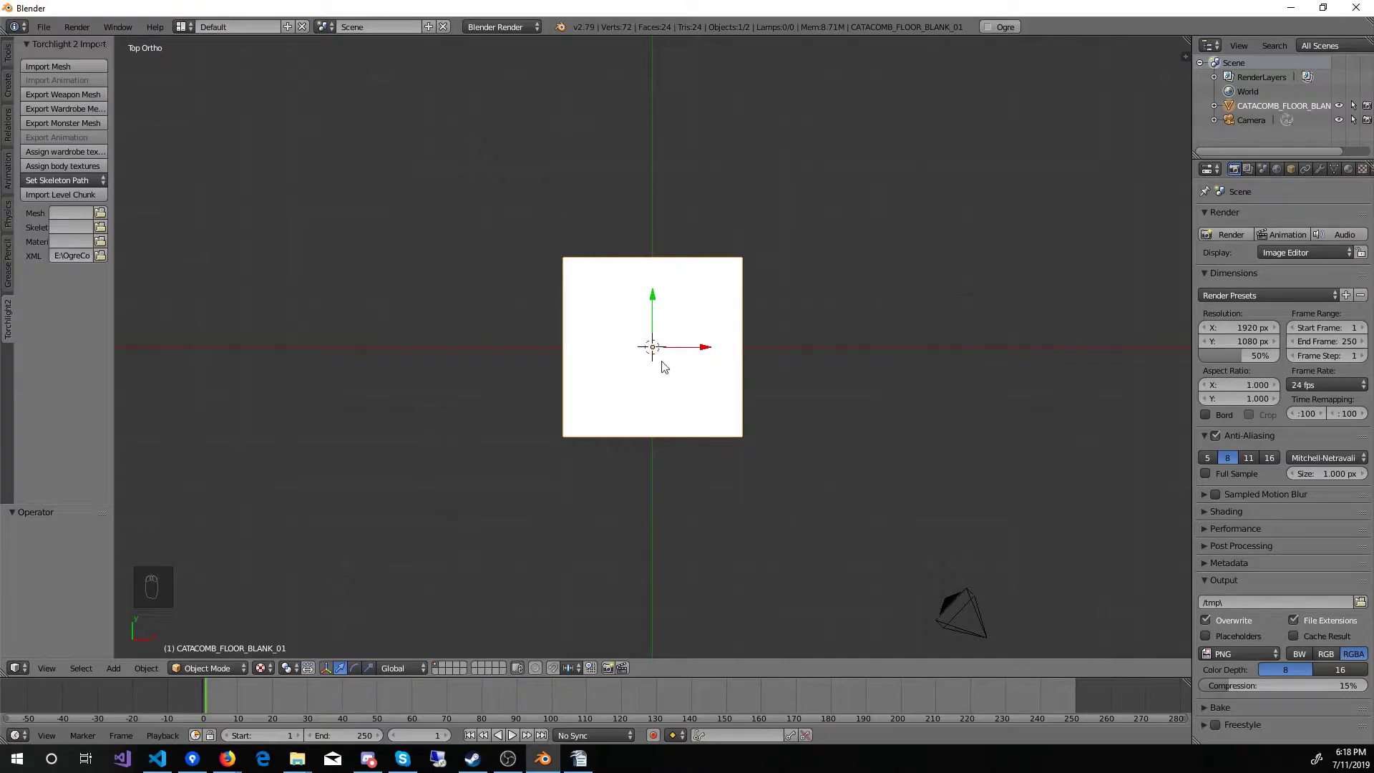
click(1348, 169)
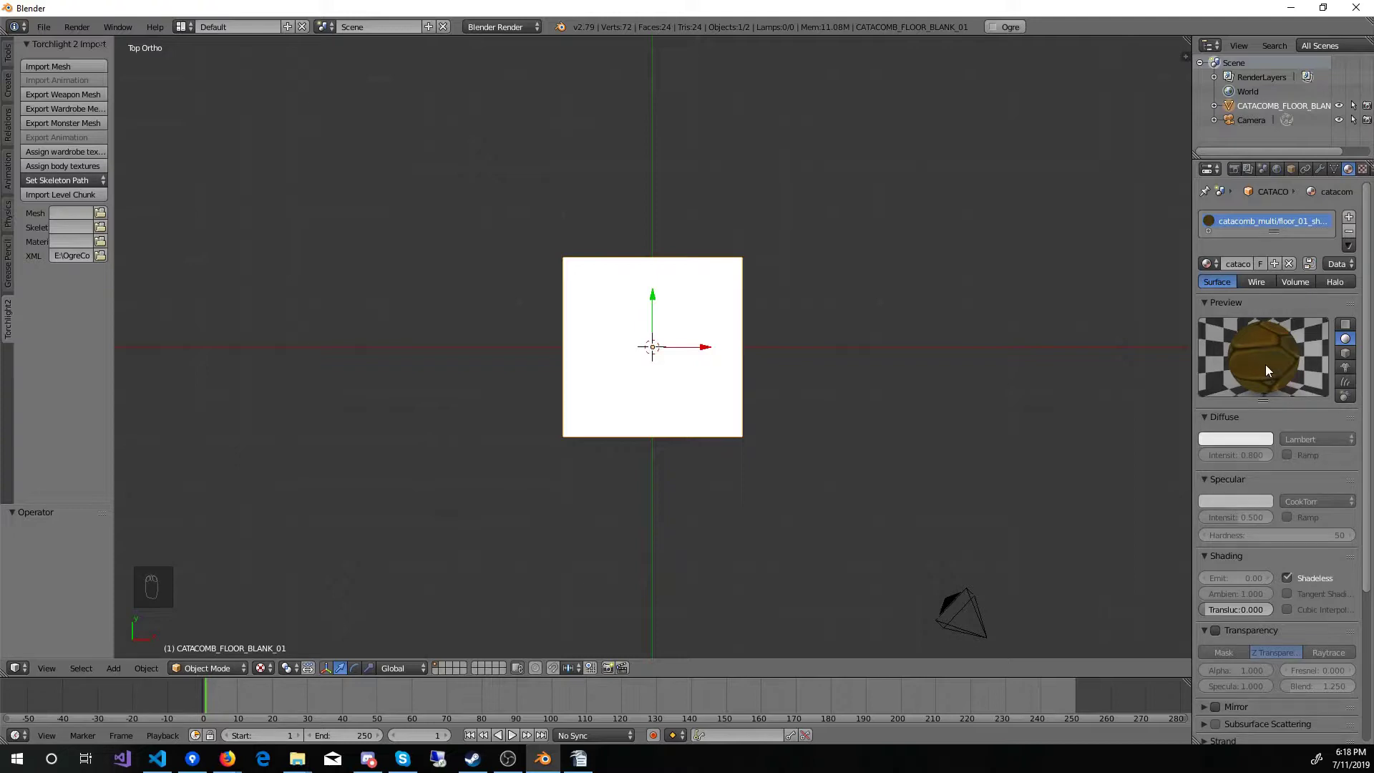
click(1363, 169)
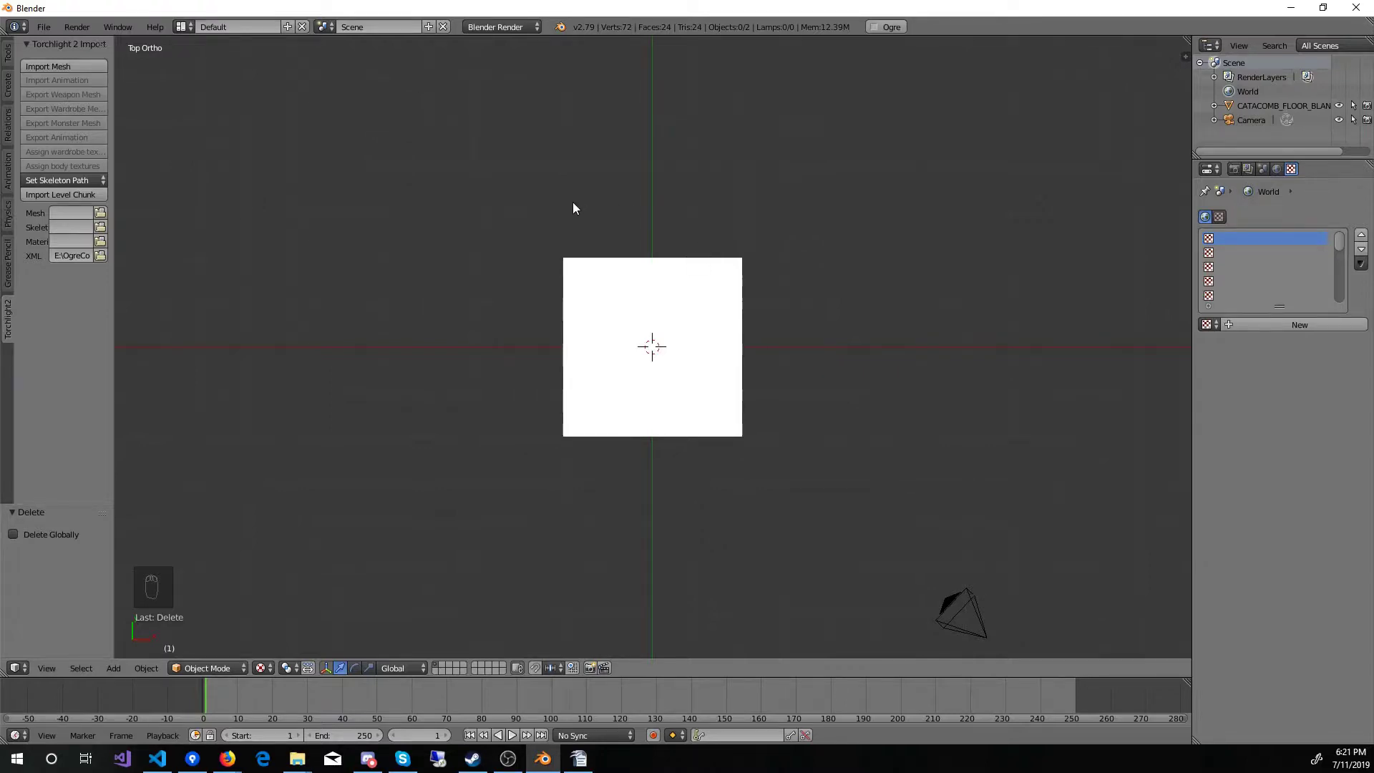
Set the sidebar's Shading Material Mode to GLSL
key(n)
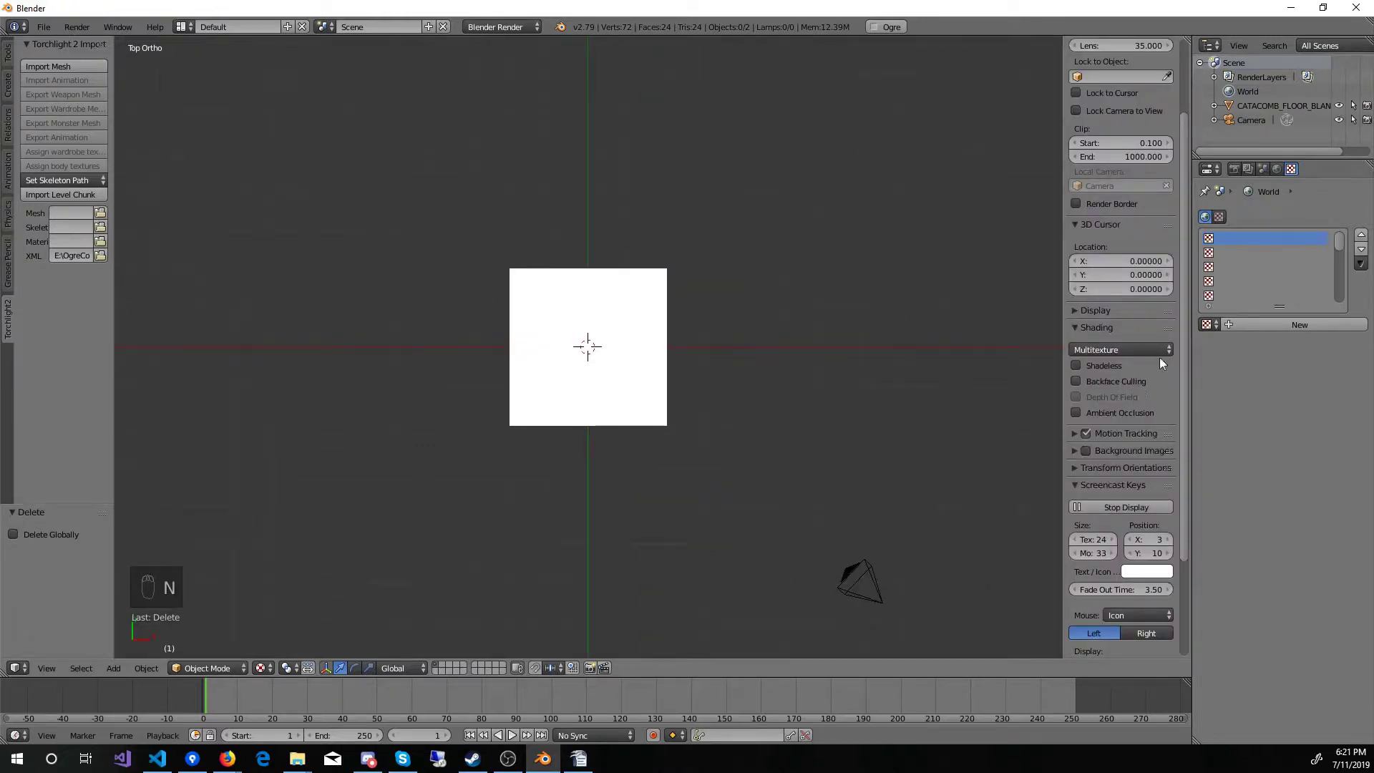
click(1106, 352)
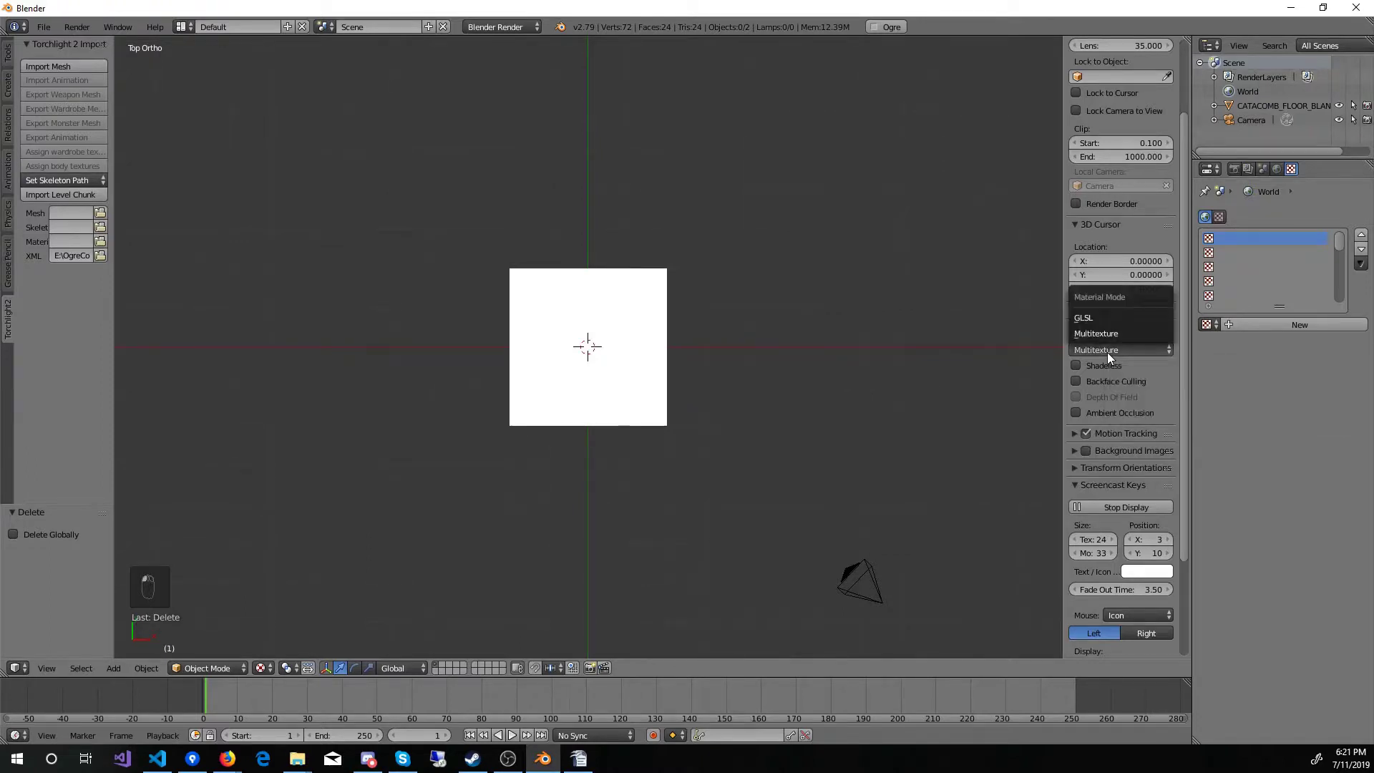
click(1094, 320)
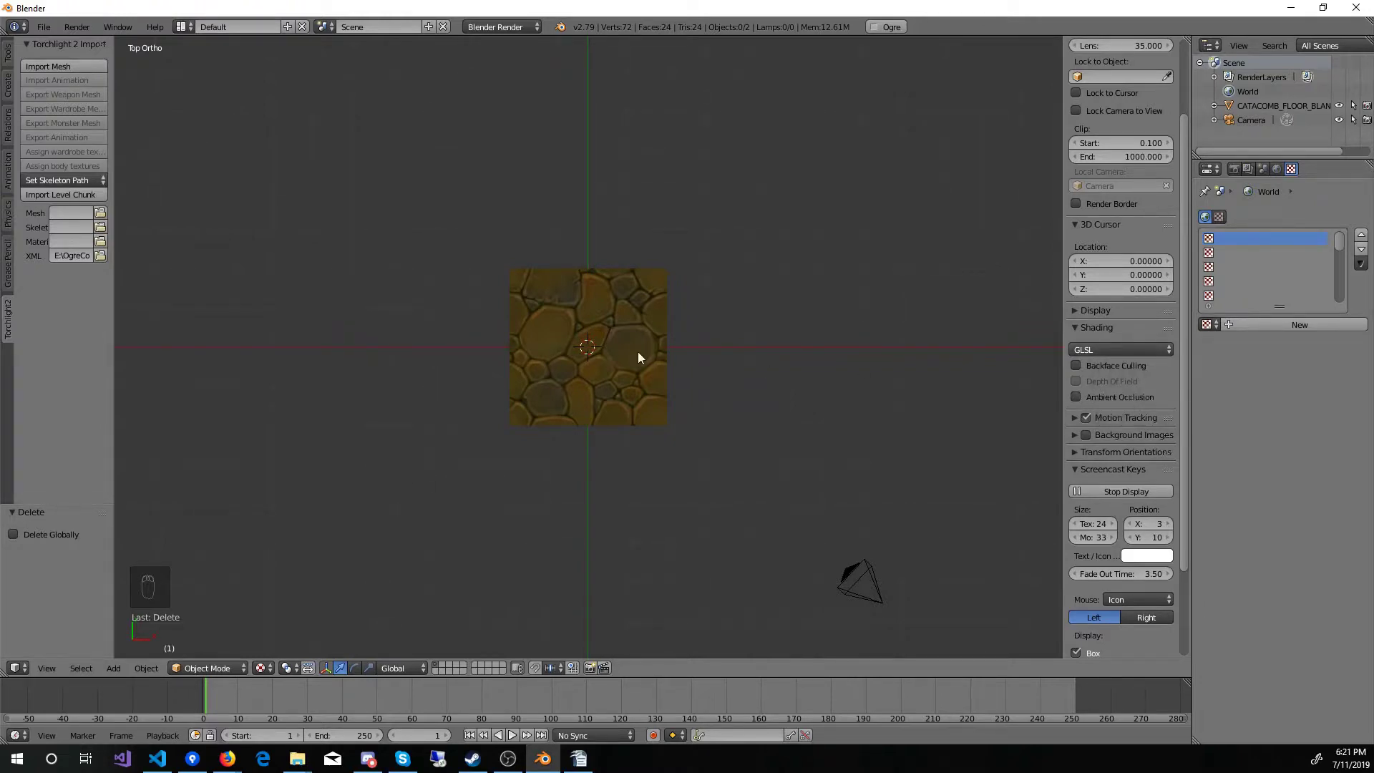
Delete the imported floor tile and return to Front view
click(579, 322)
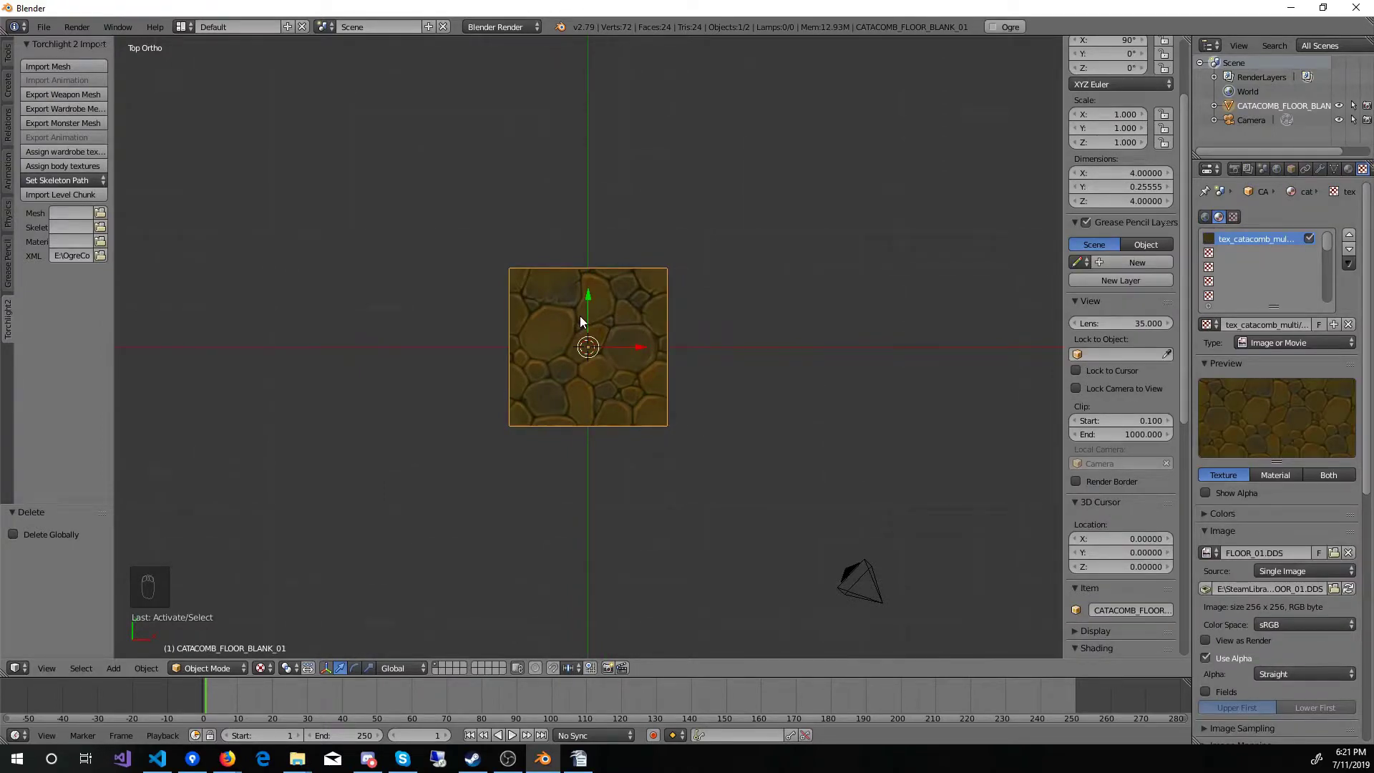
key(x)
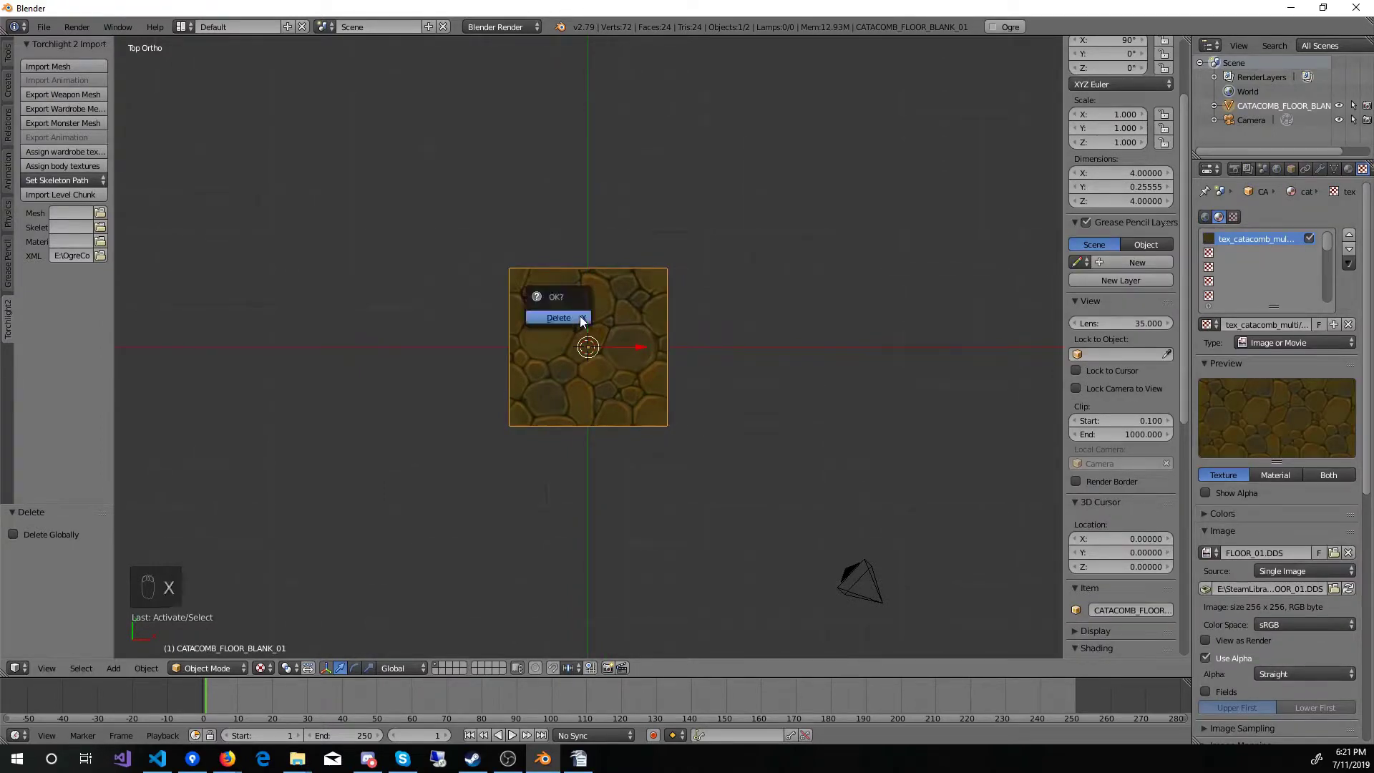
click(573, 315)
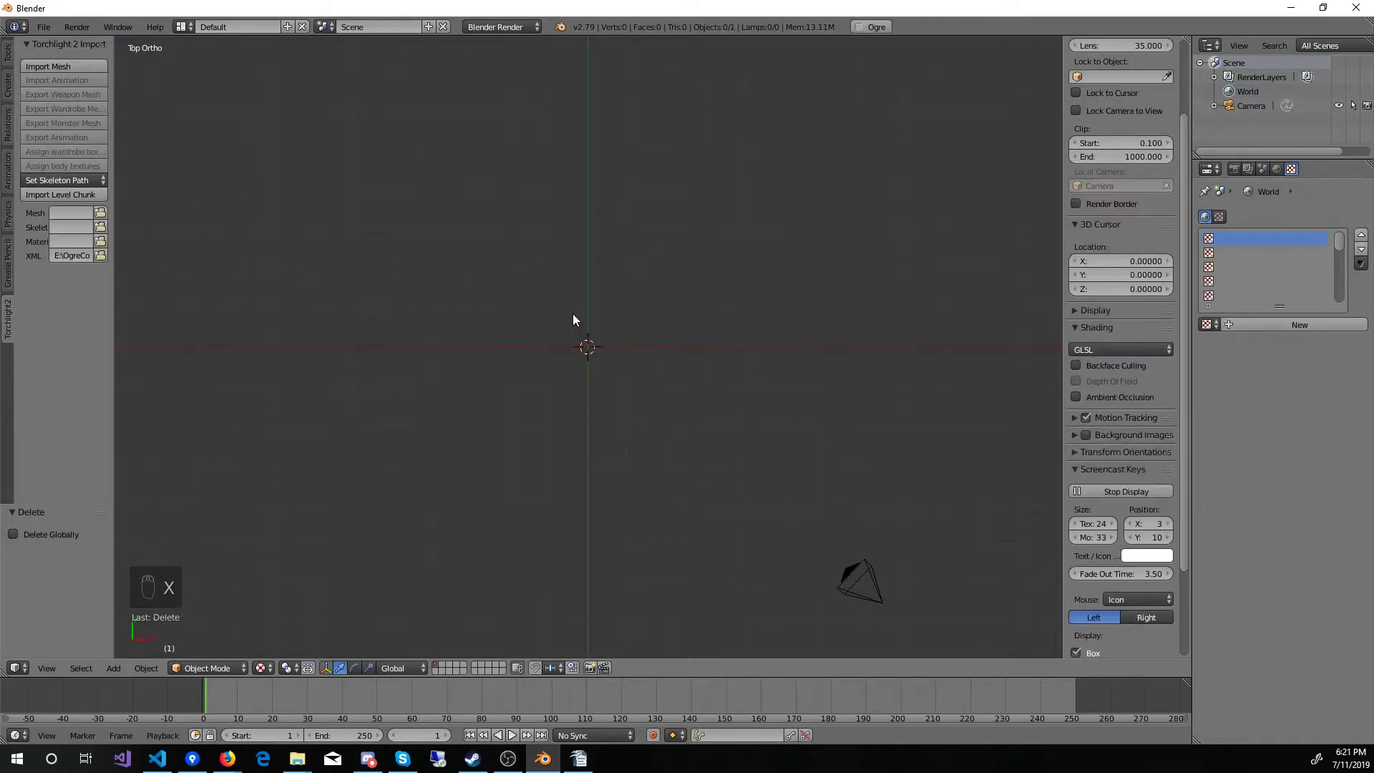
key(KP_1)
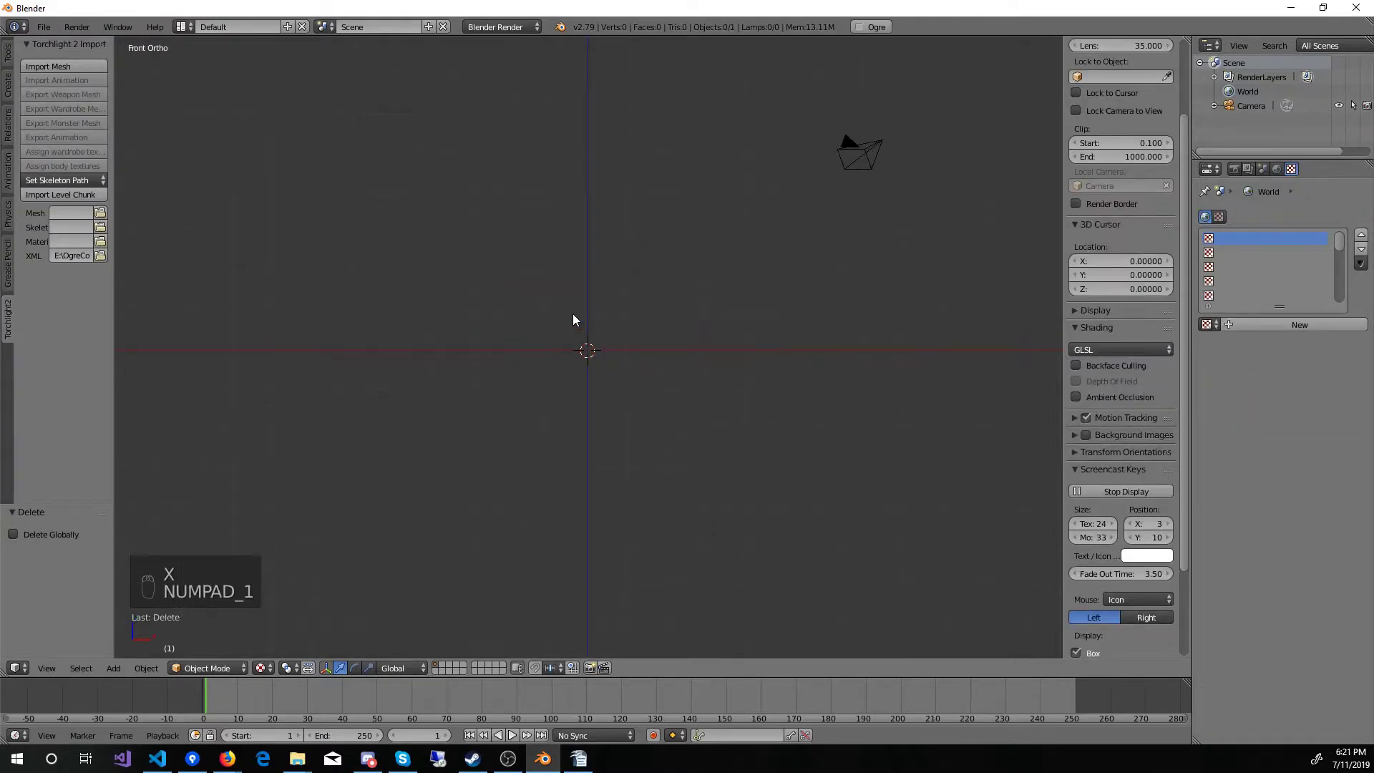
Re-save the camera-only scene as the startup file with GLSL materials
click(41, 27)
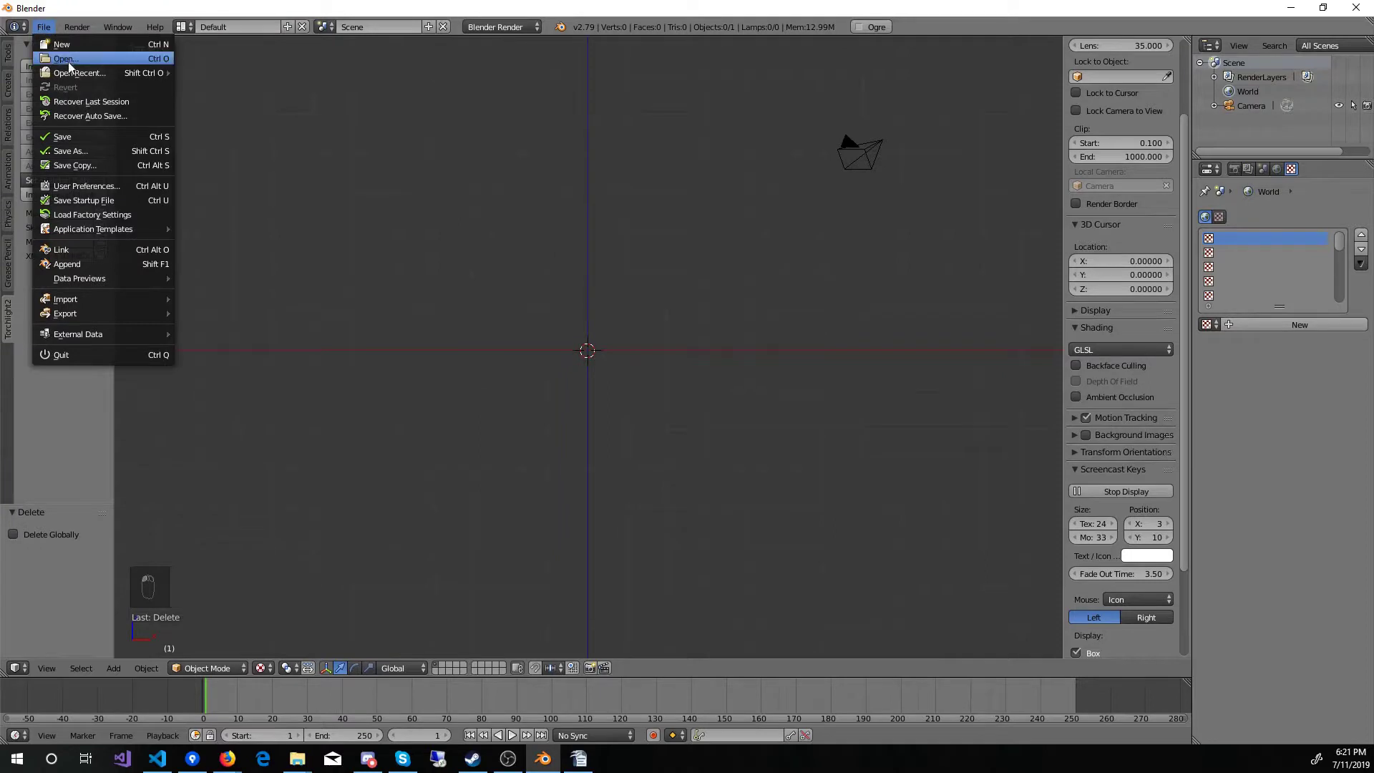
click(78, 201)
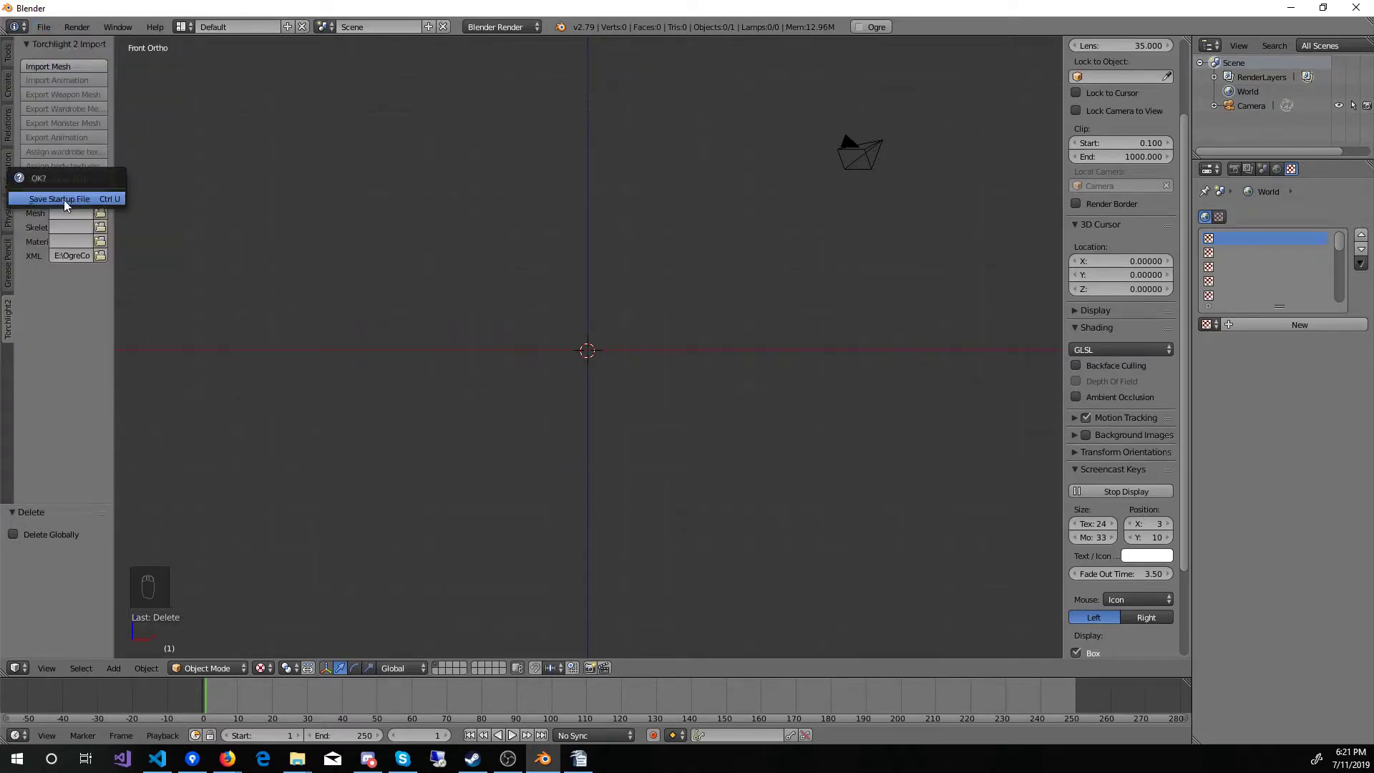
click(63, 200)
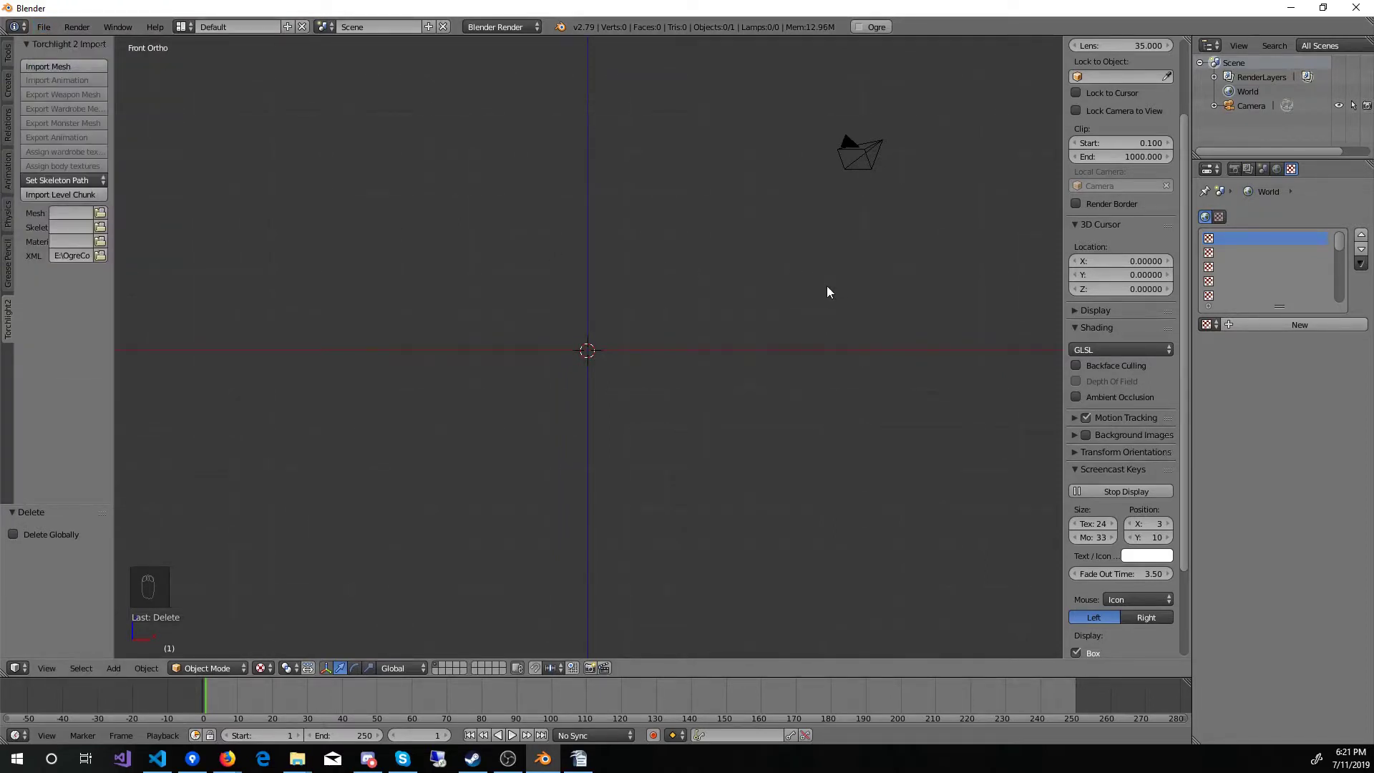
Import CATACOMB_FLOOR_BLANK_01.MESH from MEDIA > LEVELSETS > CATACOMB as a Torchlight 2 mesh
click(63, 65)
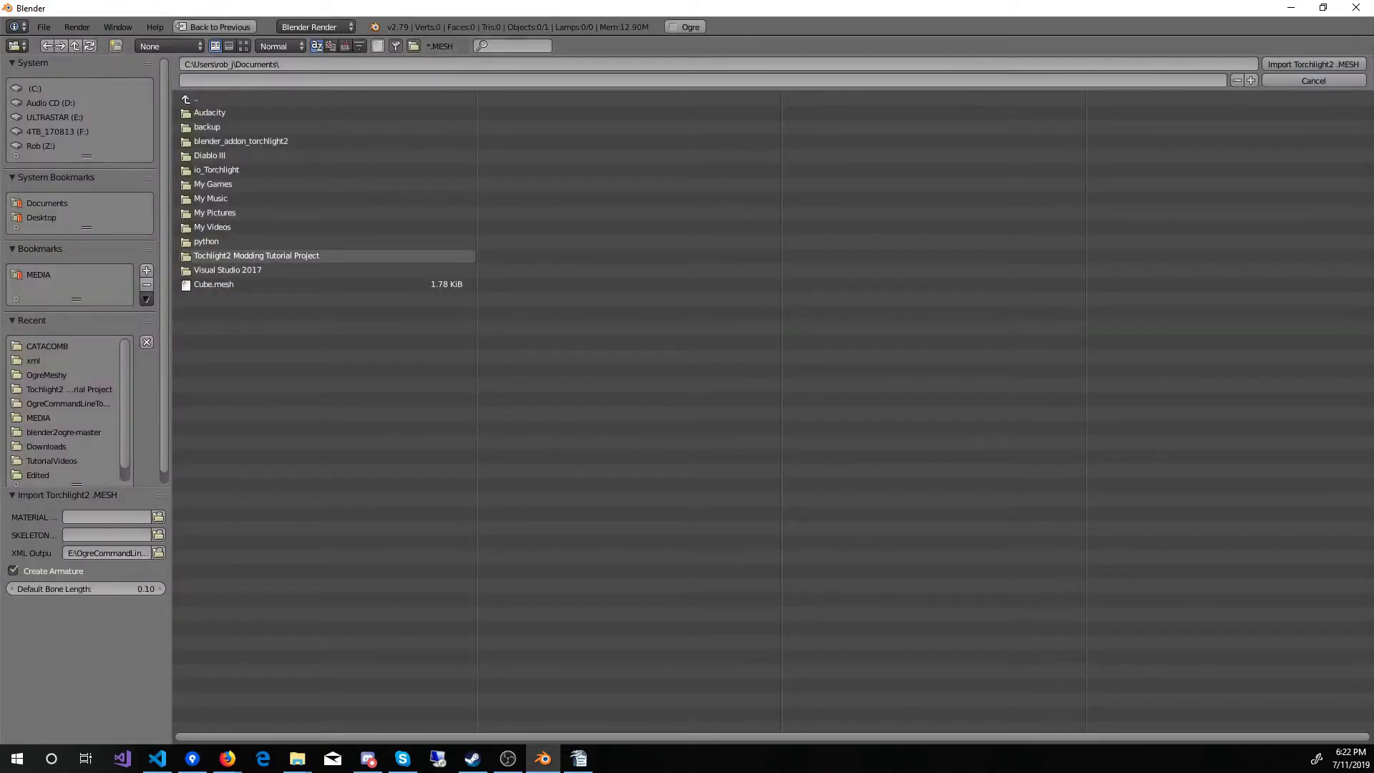
click(55, 275)
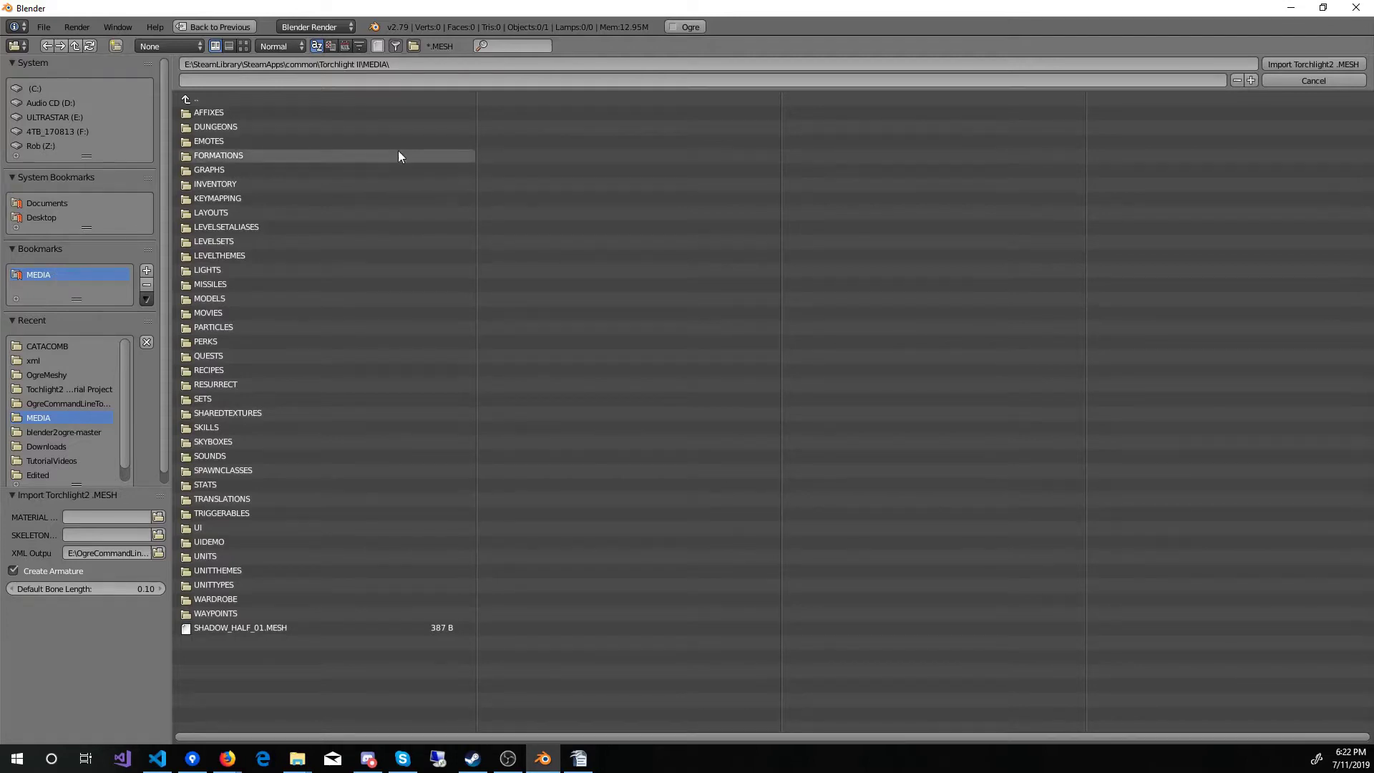
click(223, 240)
click(242, 115)
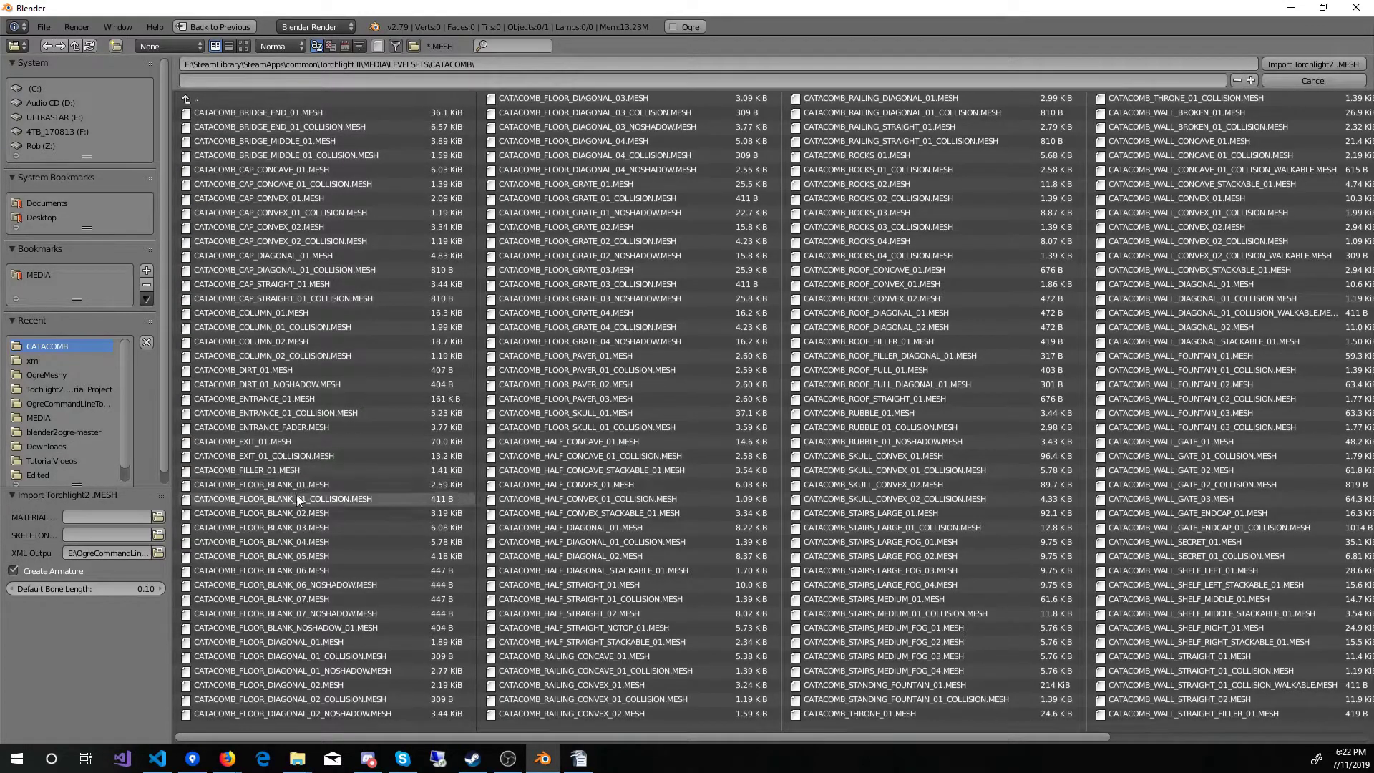
click(280, 484)
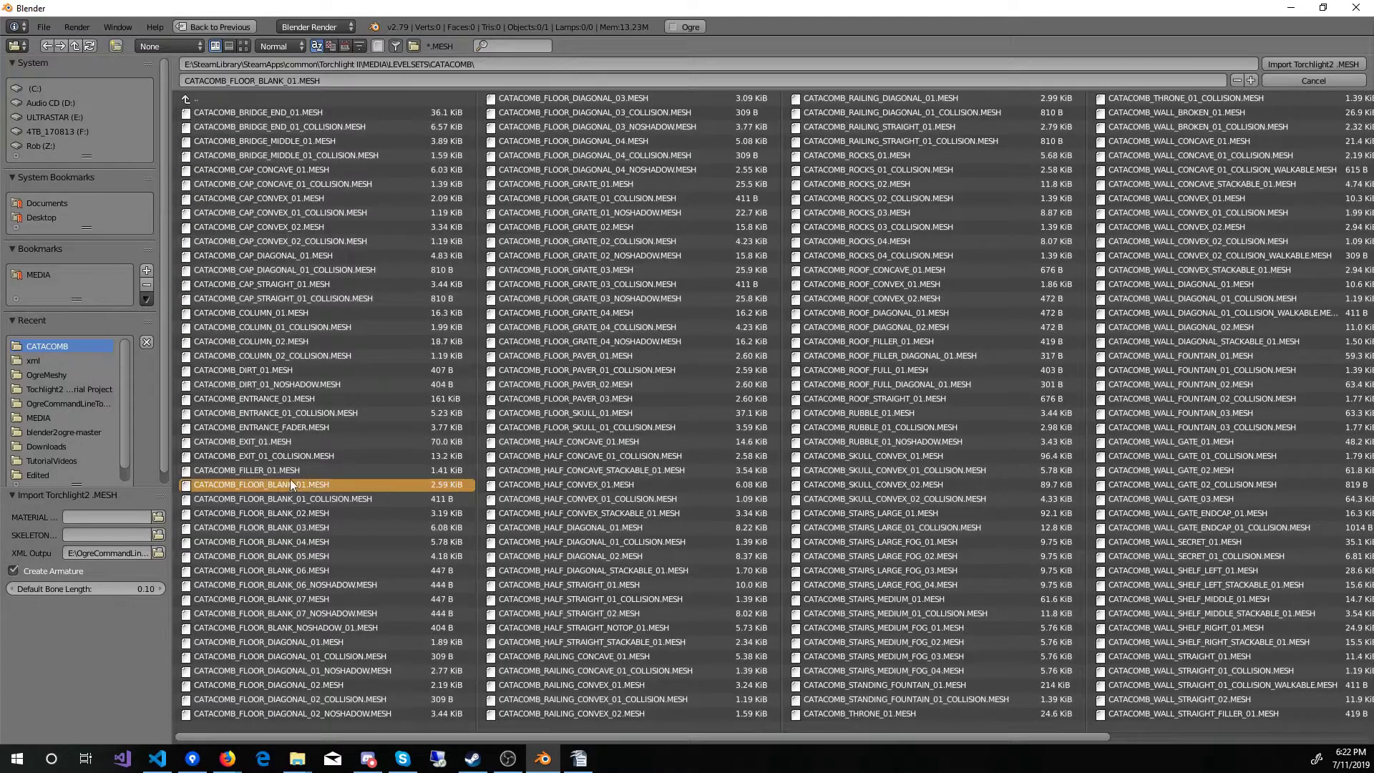
click(1299, 64)
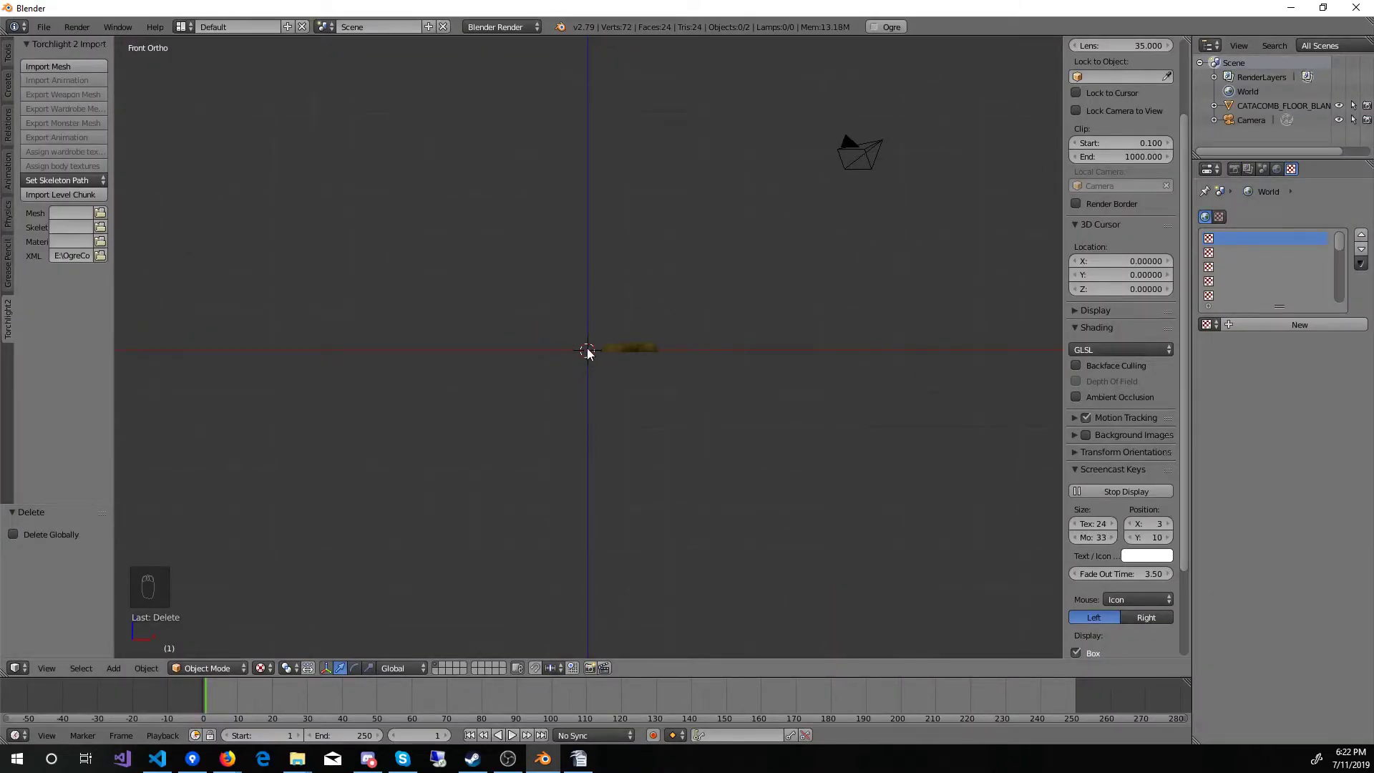
View the floor tile from the top, orbit to an angled view, then return to top view
key(KP_7)
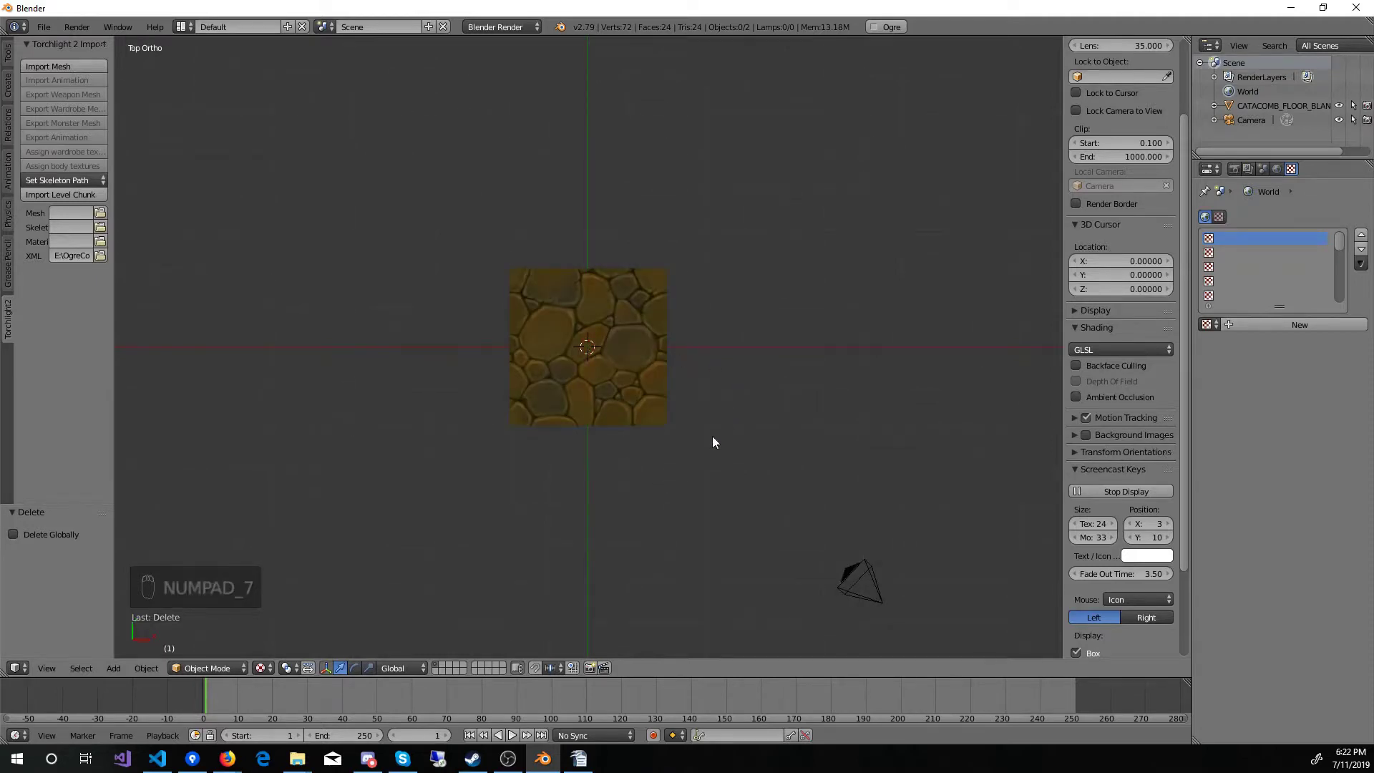
mouse_move(713, 437)
middle_down()
mouse_move(733, 384)
mouse_move(691, 301)
mouse_move(607, 300)
mouse_move(601, 346)
mouse_move(693, 402)
mouse_move(819, 403)
mouse_move(792, 436)
mouse_move(727, 448)
middle_up()
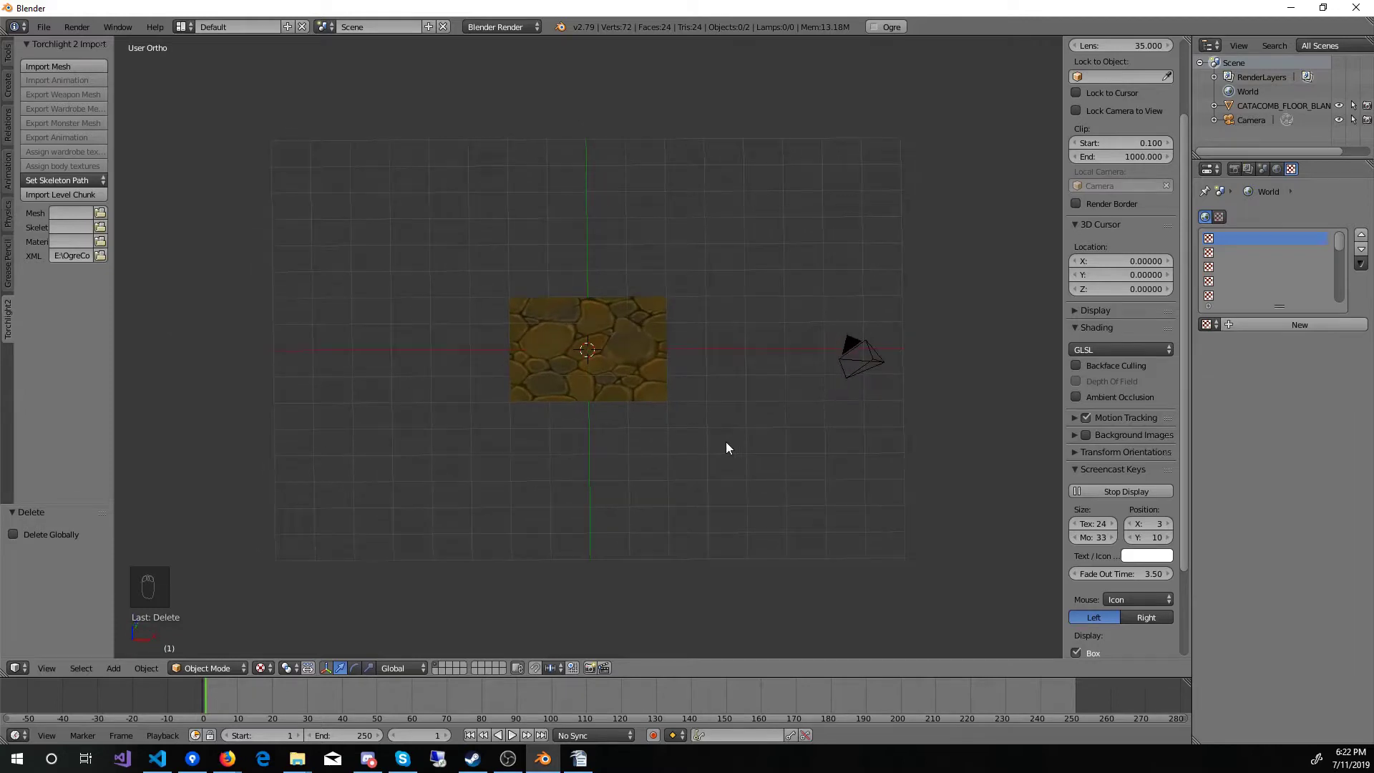
key(KP_7)
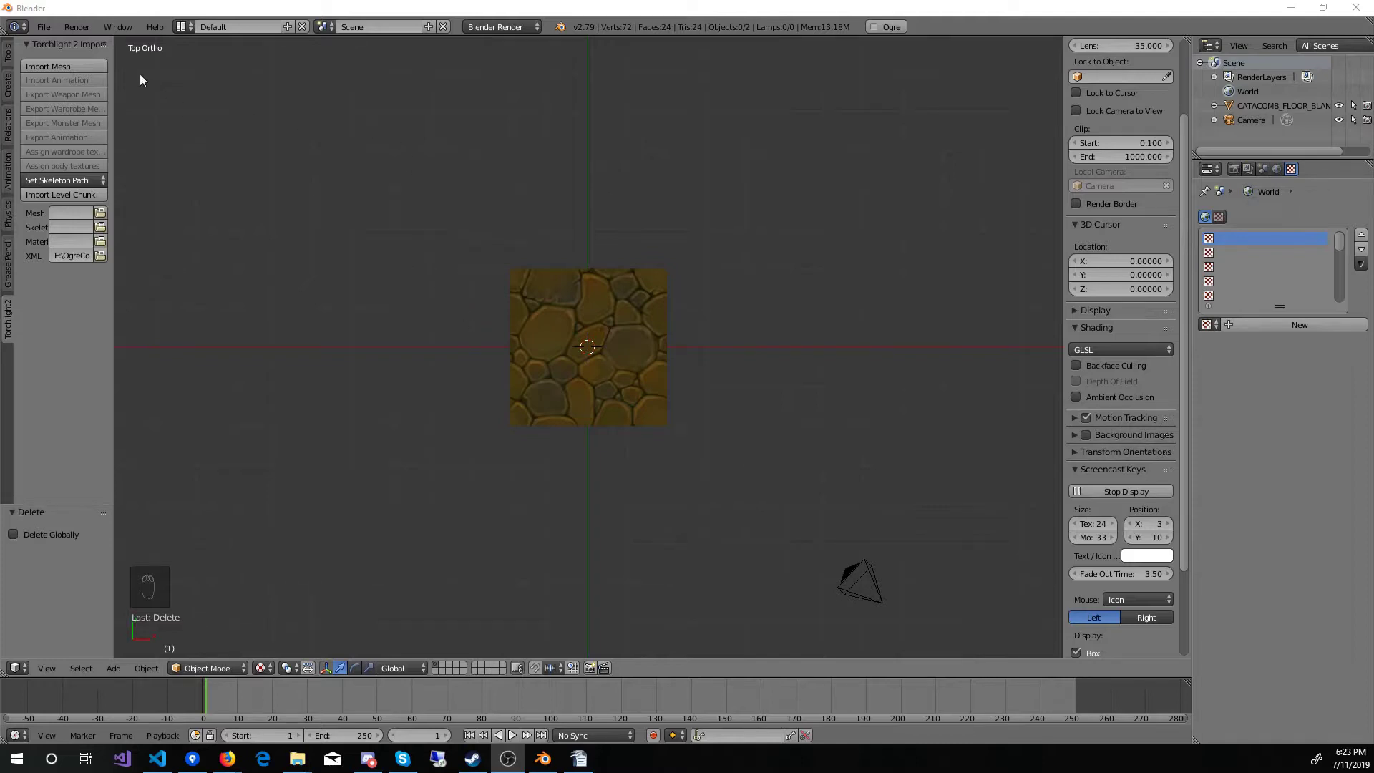
Import CATACOMB_FLOOR_BLANK_01_COLLISION.MESH from MEDIA > LEVELSETS > CATACOMB as a Torchlight 2 mesh
click(59, 65)
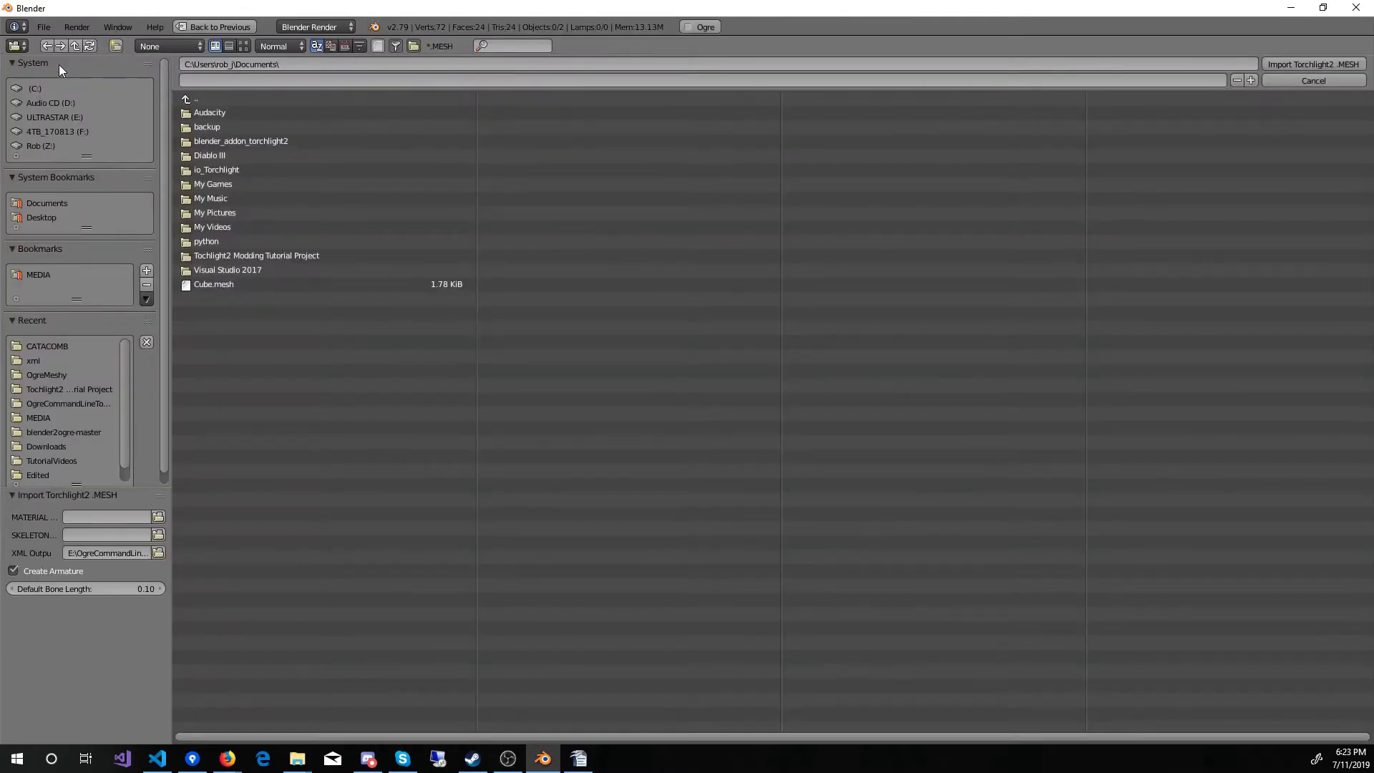
click(39, 275)
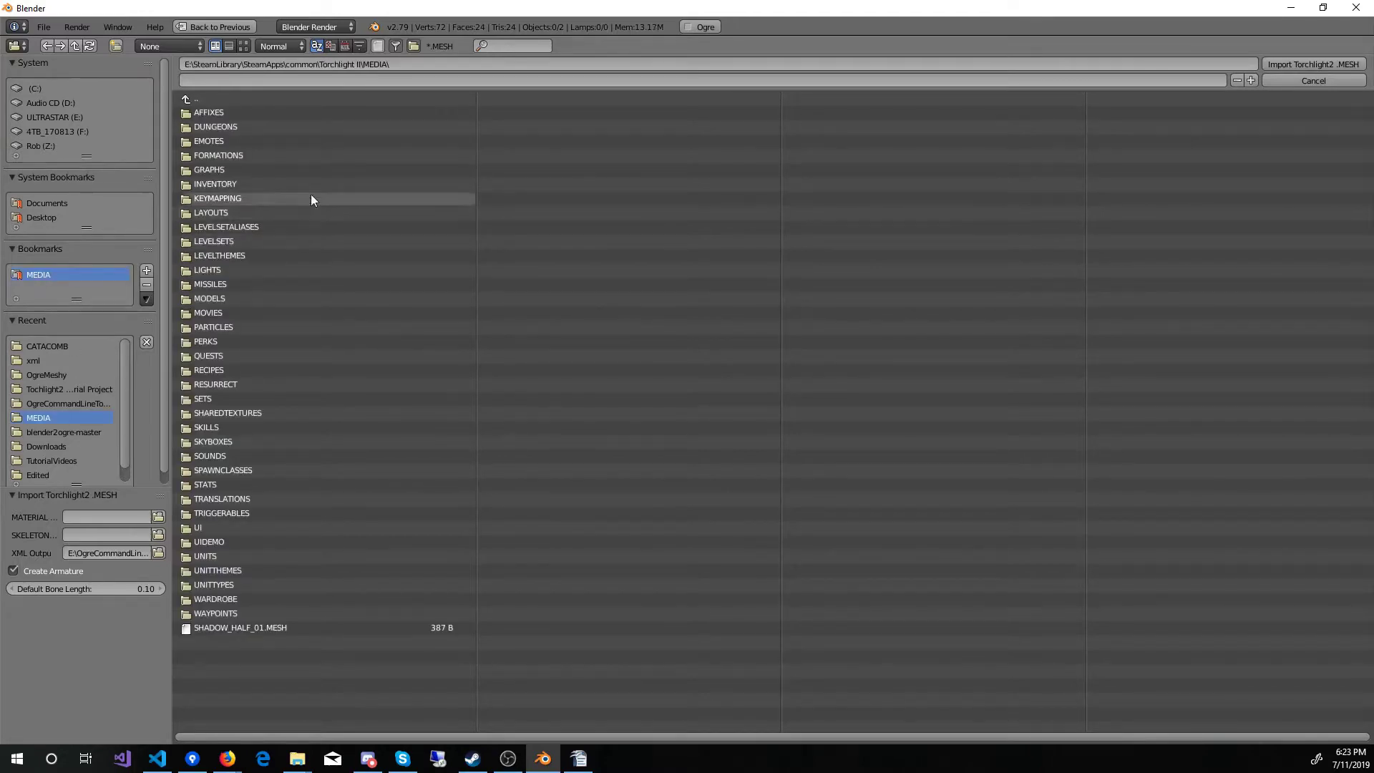
click(239, 242)
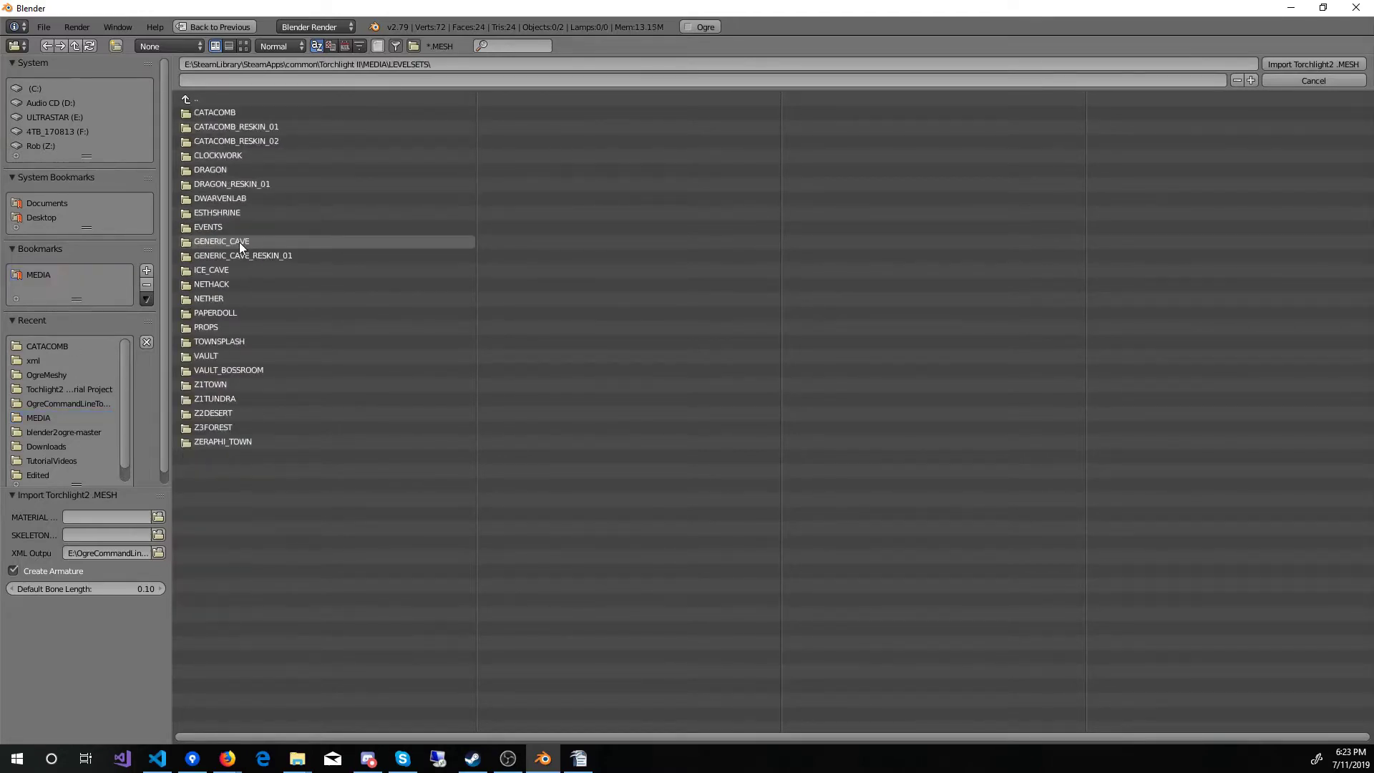
click(236, 113)
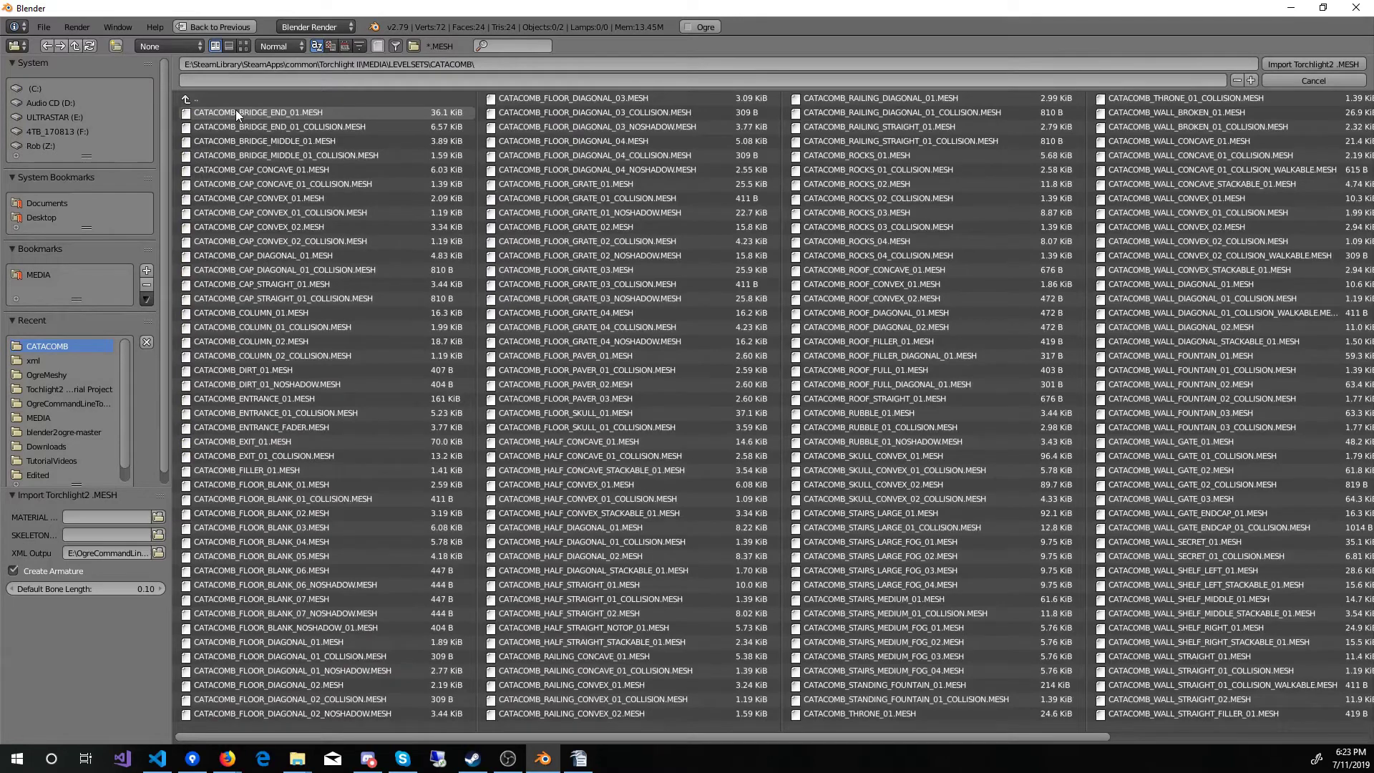
click(342, 501)
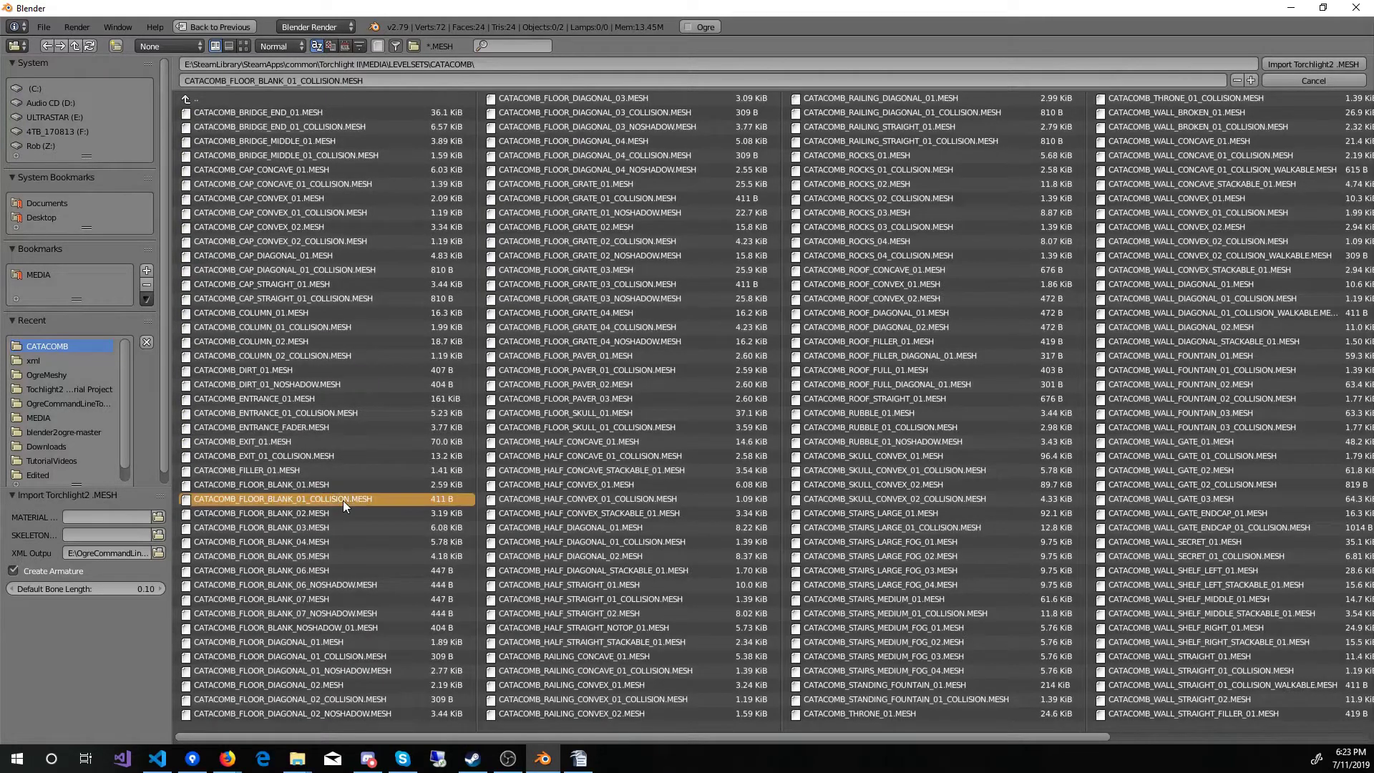
click(1324, 61)
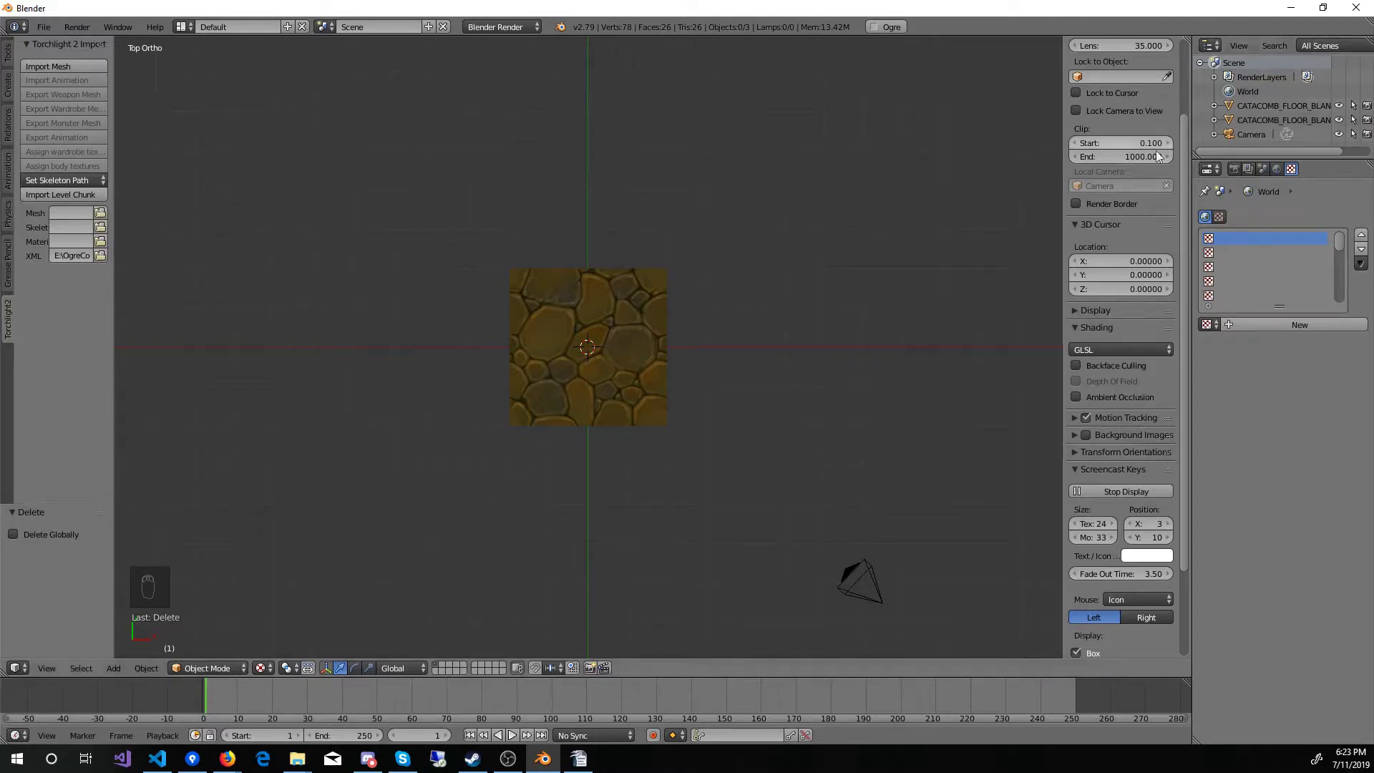
Select the collision mesh, show its collisionstone material settings, and widen the Properties area
click(1267, 119)
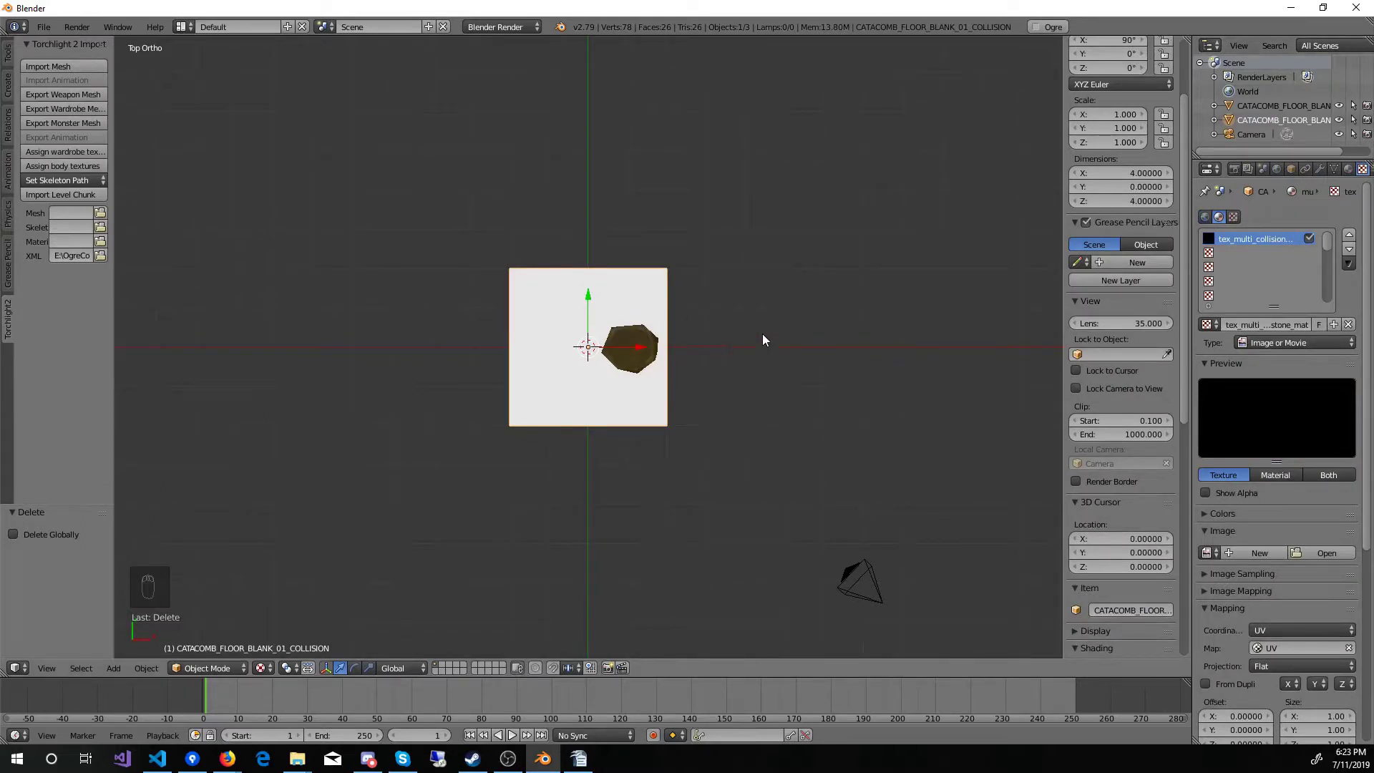
click(1349, 169)
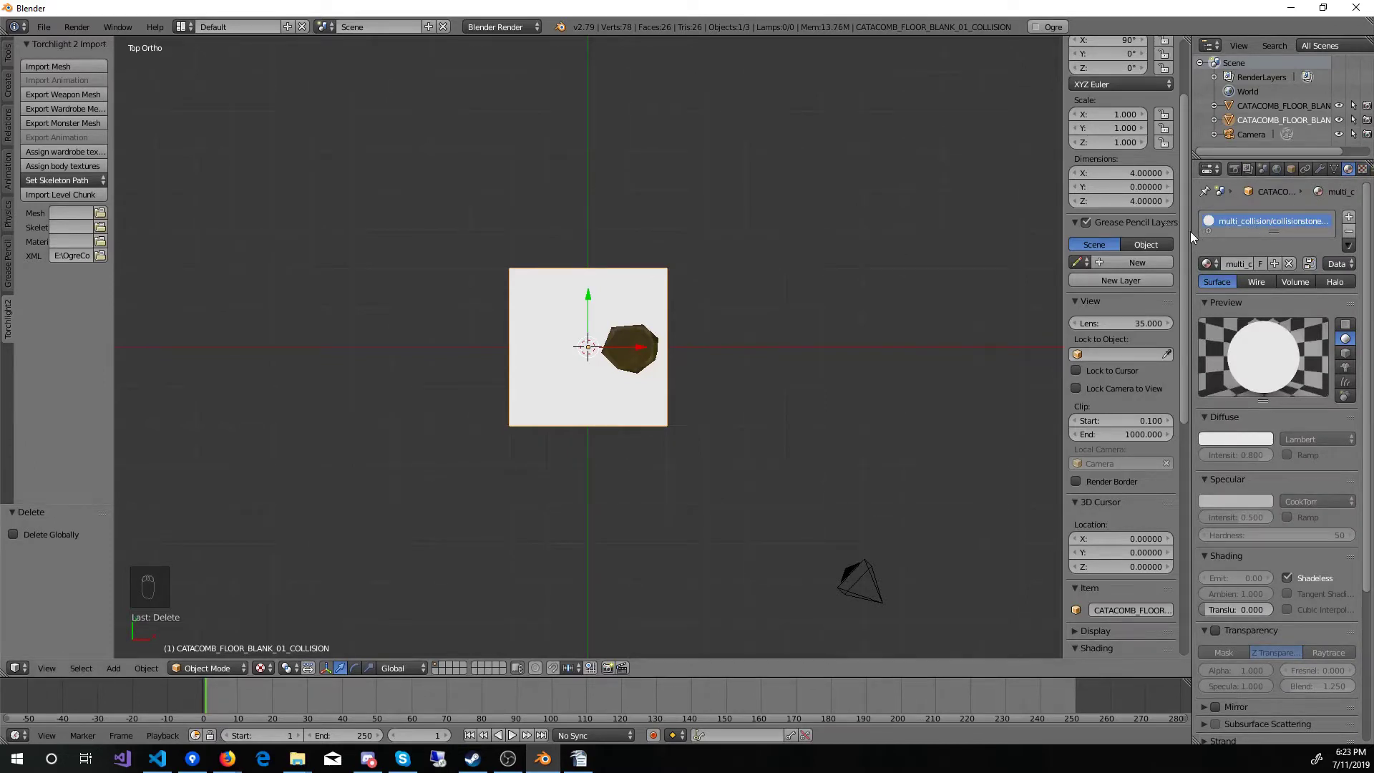
drag(1191, 230, 1061, 230)
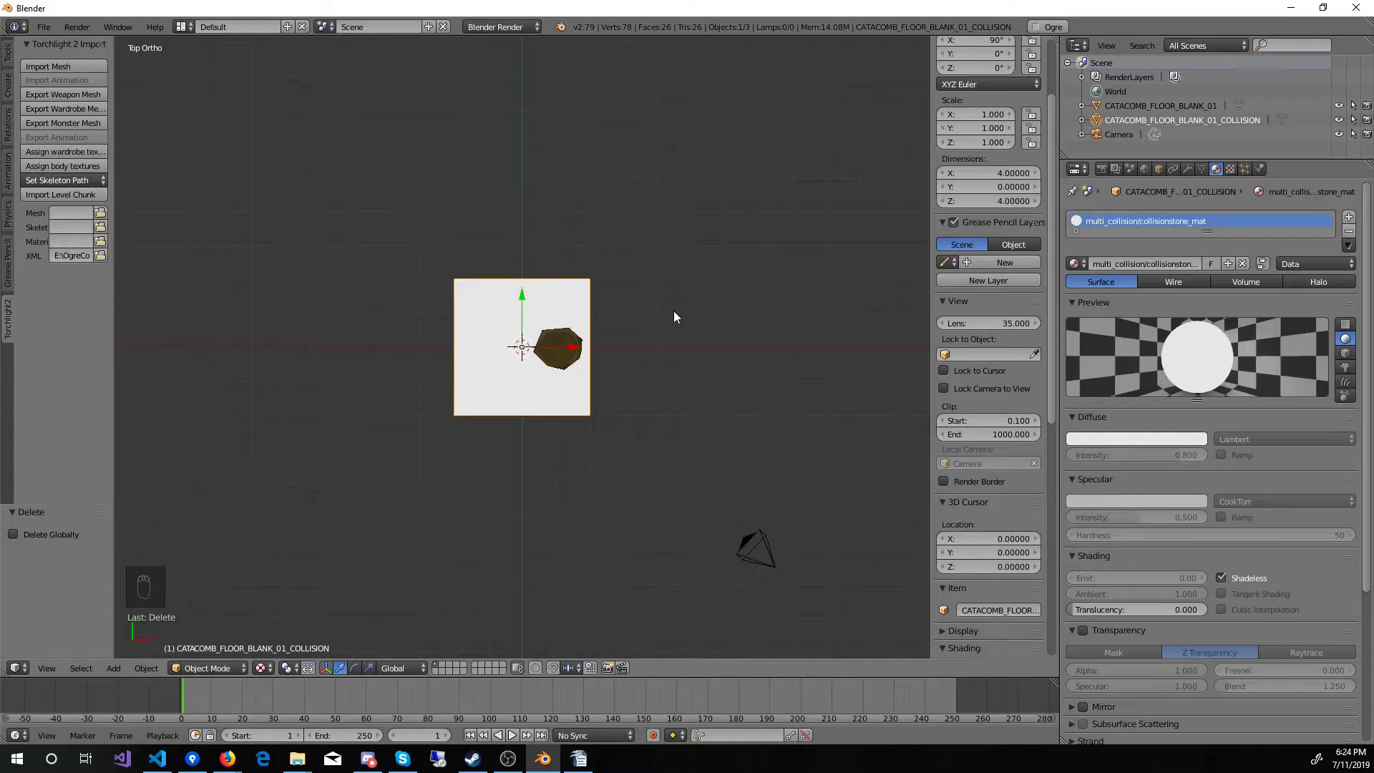
key(KP_Divide)
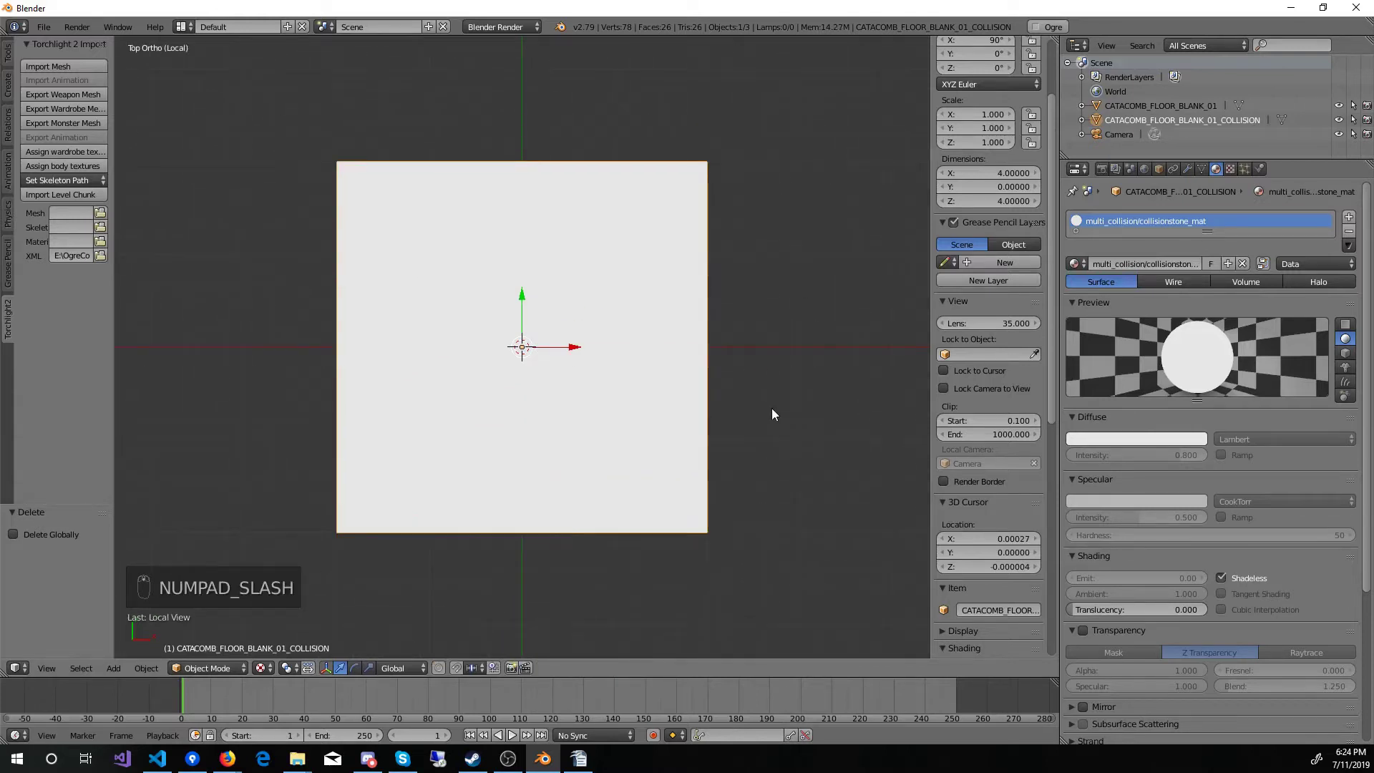
middle_drag(781, 440, 760, 345)
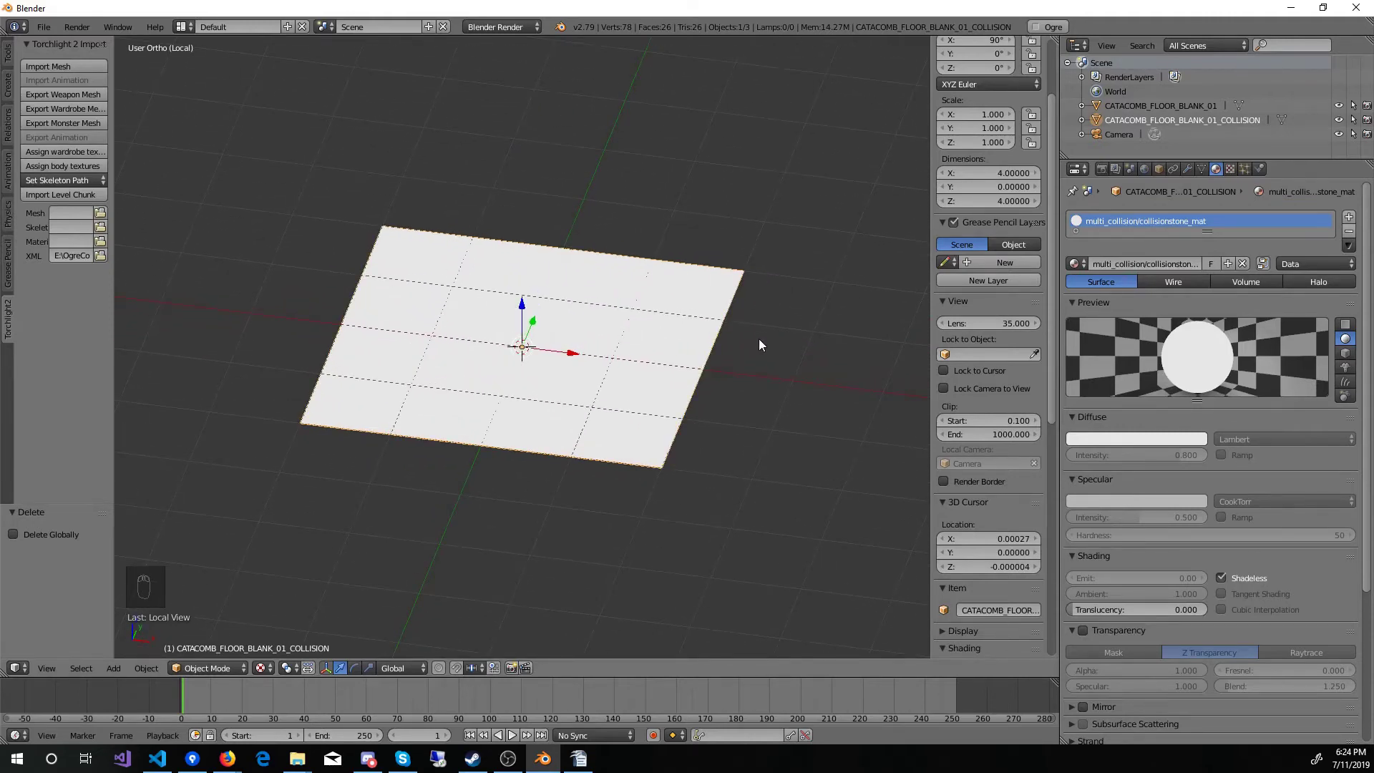
key(KP_Divide)
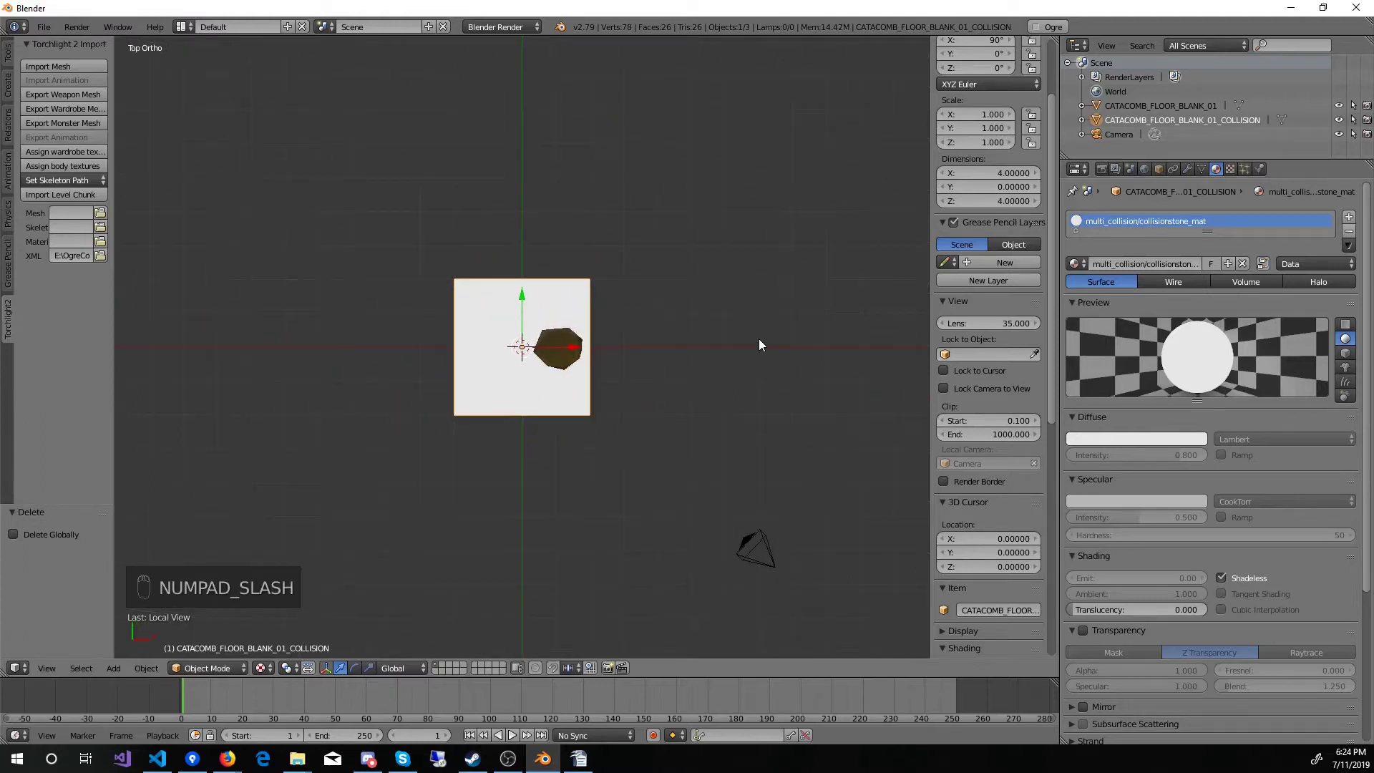